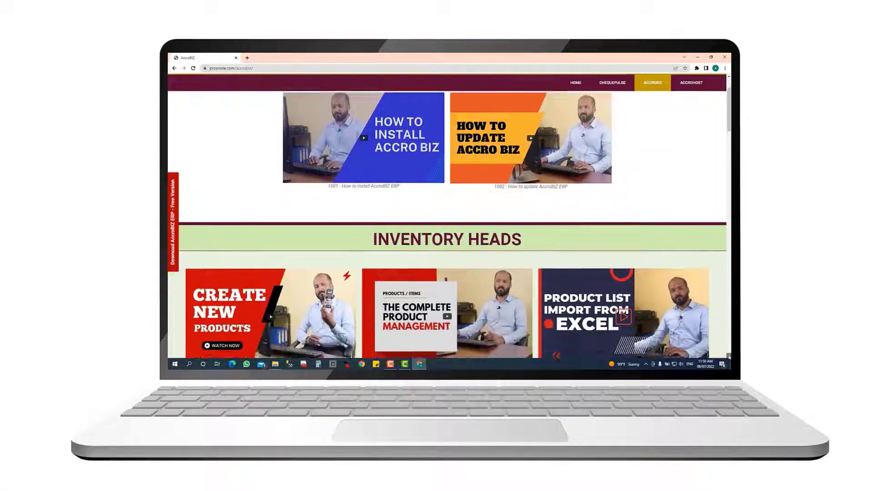
- Scroll the Prosnote AccroBIZ page down to the Transactions videos such as Delivery Note and Receipt Note
scroll(728, 356, down, 5)
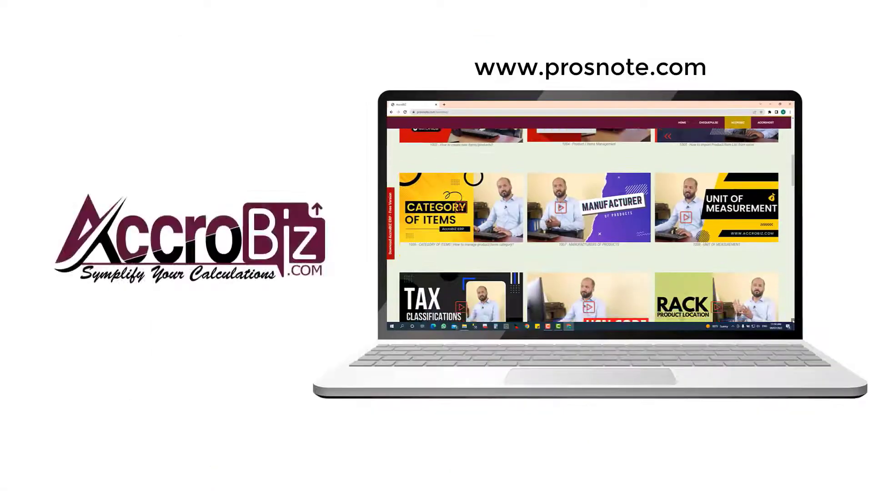
scroll(589, 225, down, 5)
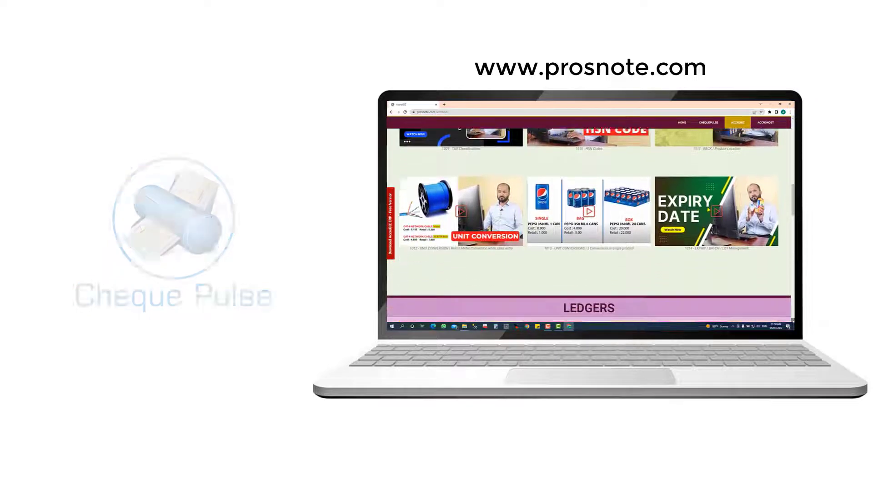
scroll(589, 225, down, 5)
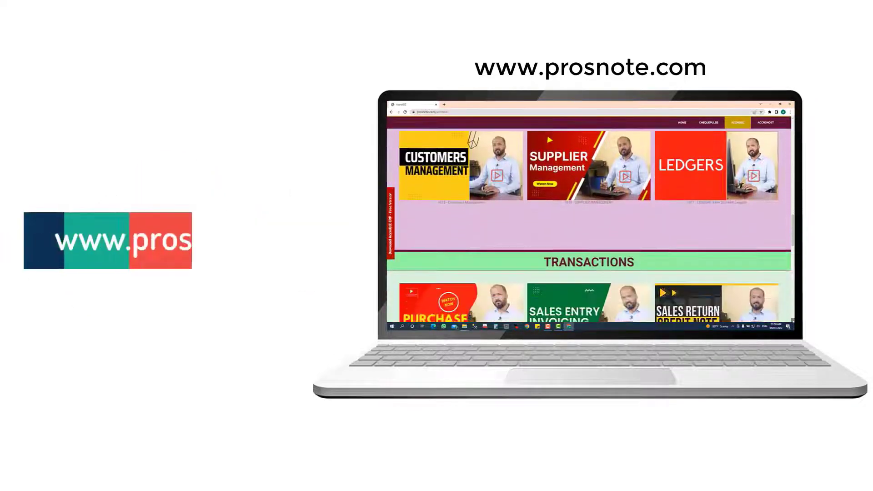
scroll(589, 225, down, 5)
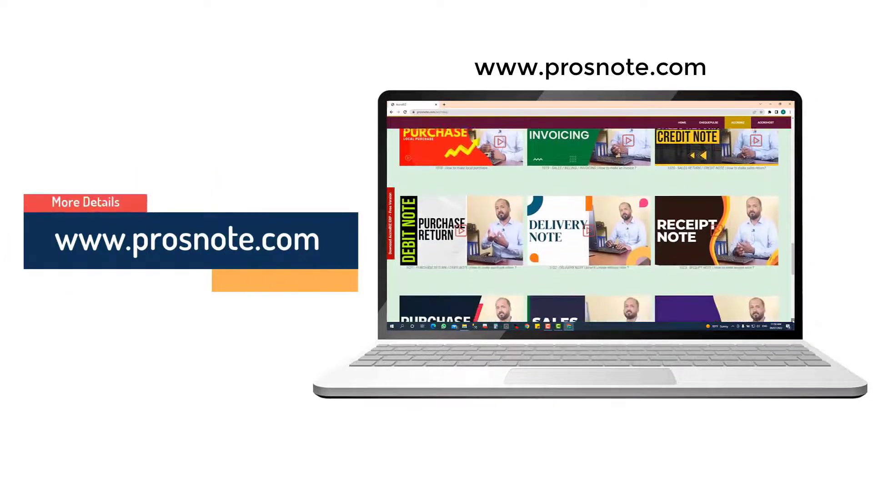
scroll(589, 225, down, 5)
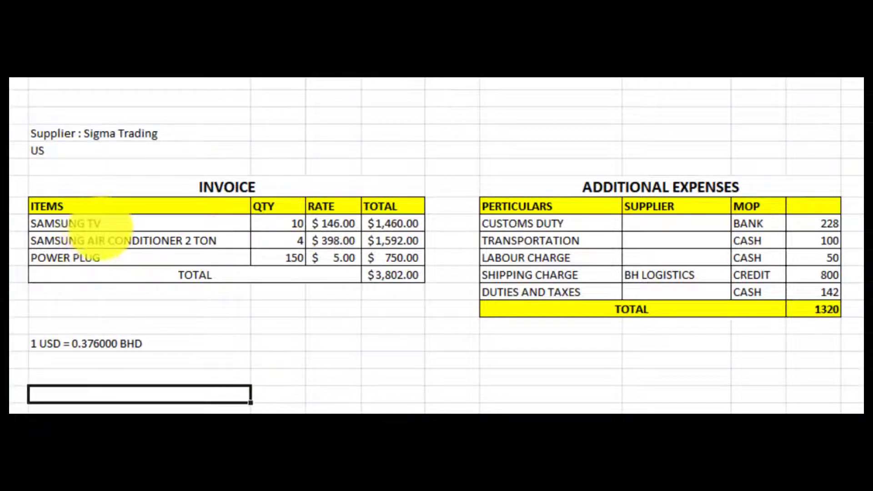
click(102, 225)
drag(109, 241, 393, 257)
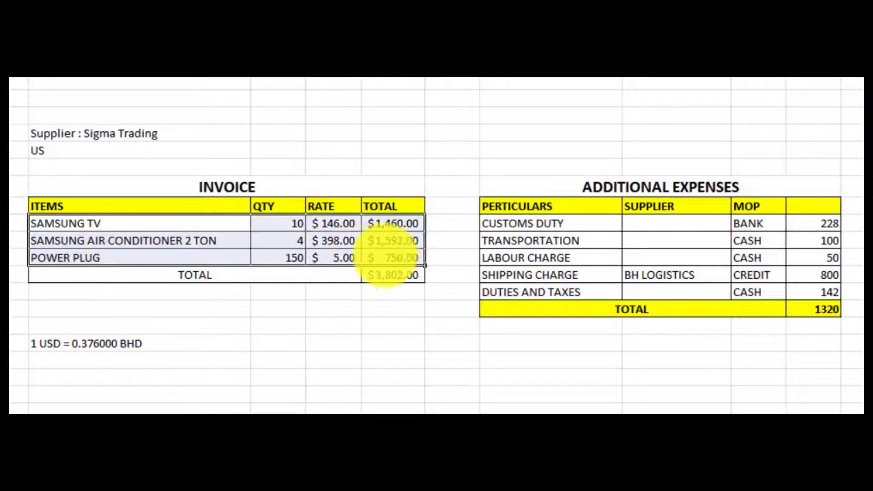
click(114, 133)
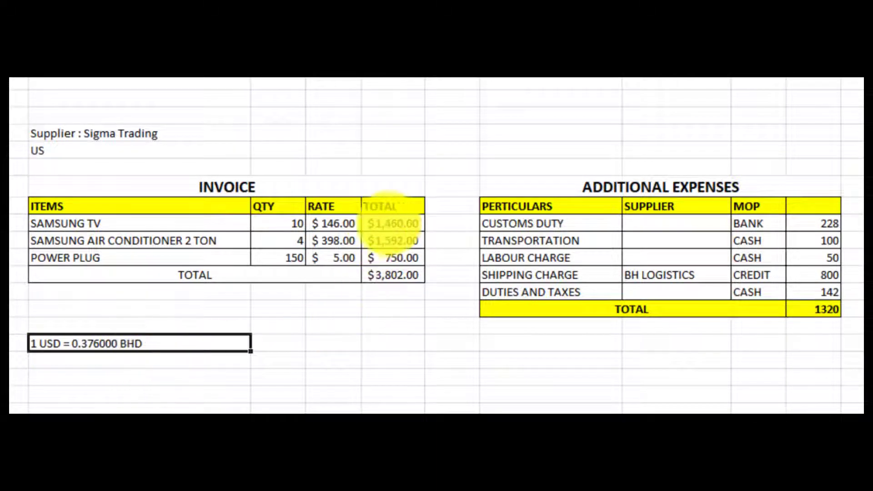
drag(378, 224, 392, 248)
click(380, 310)
click(389, 273)
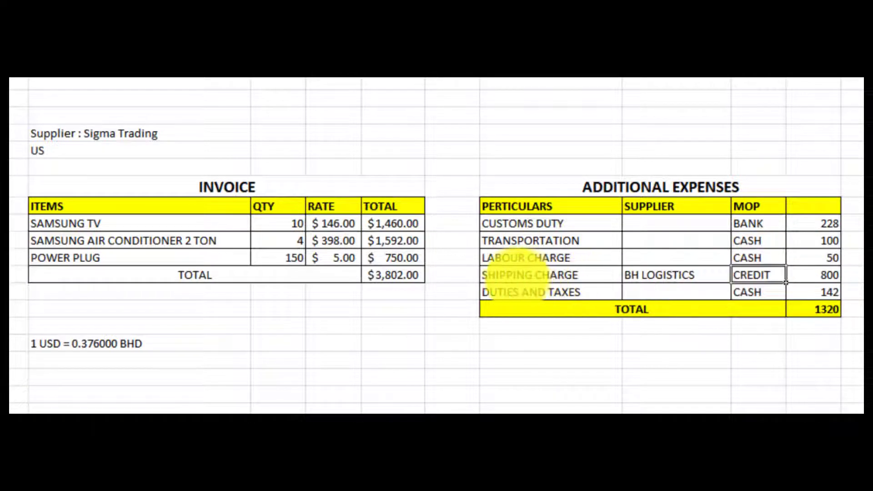
click(503, 275)
shift+click(770, 274)
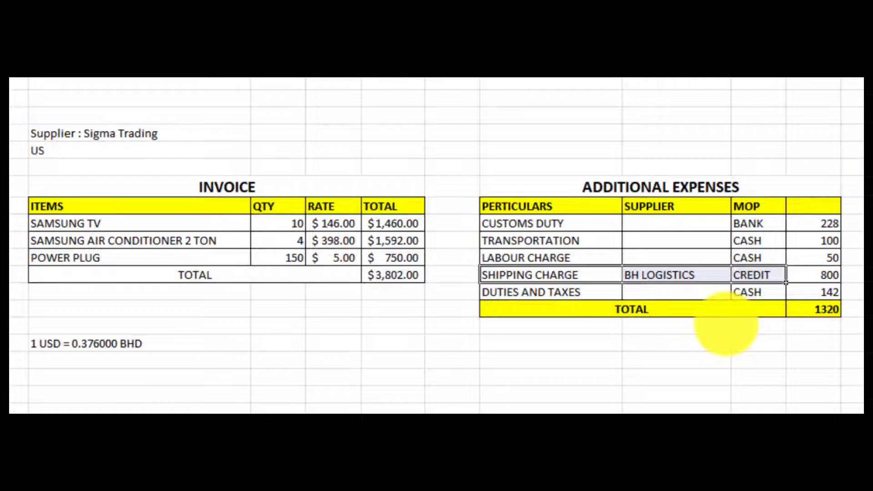
click(818, 275)
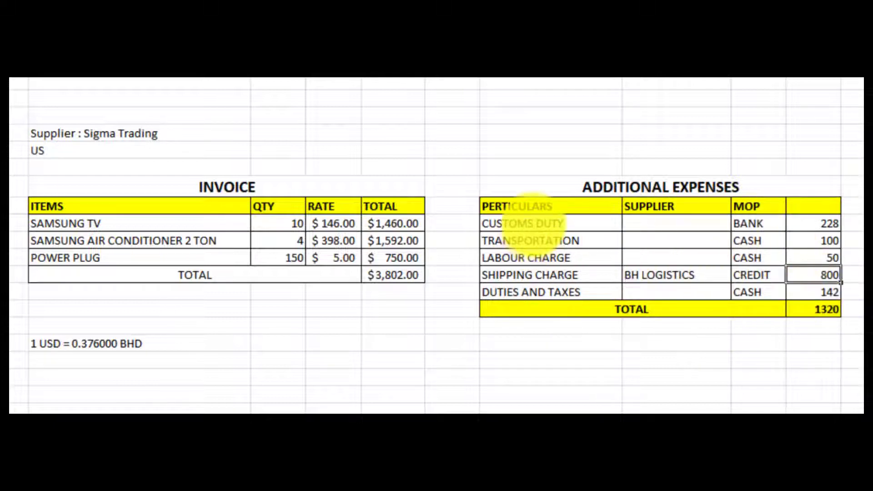
drag(532, 223, 810, 254)
drag(582, 294, 819, 298)
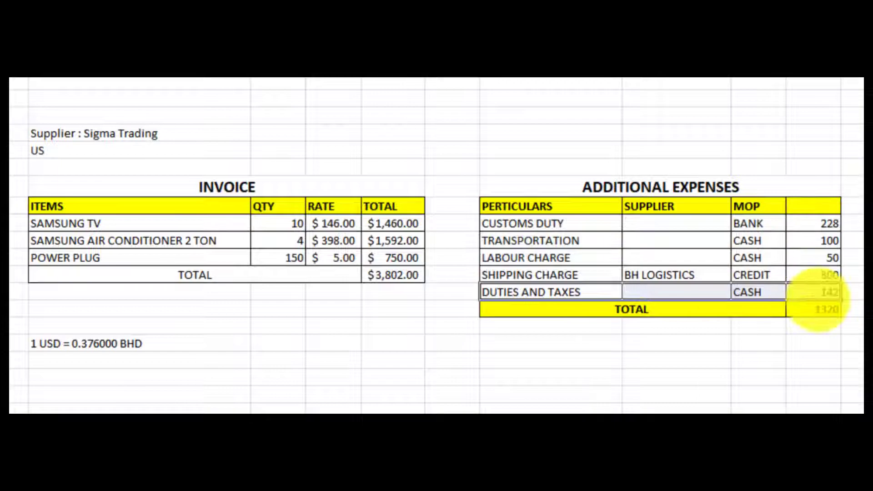
click(711, 400)
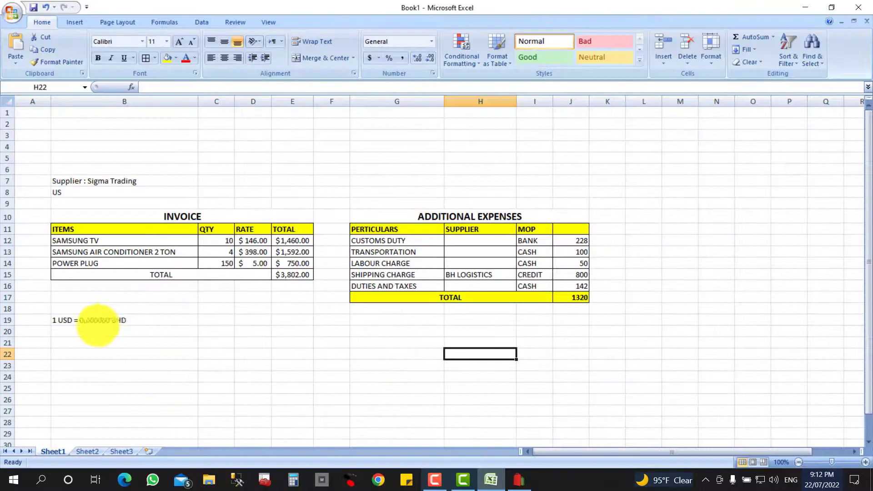
click(136, 323)
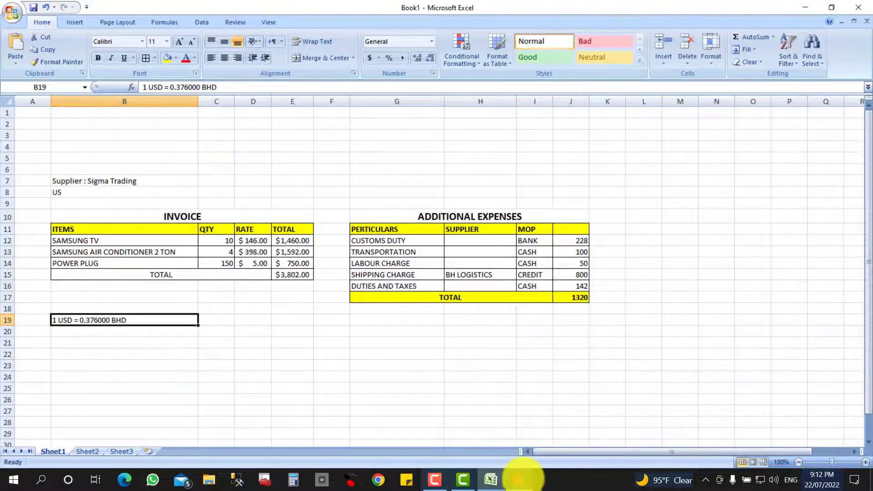
- Start a new AccroBIZ purchase voucher with SIGMA TRADING - US as the party
click(520, 478)
click(164, 364)
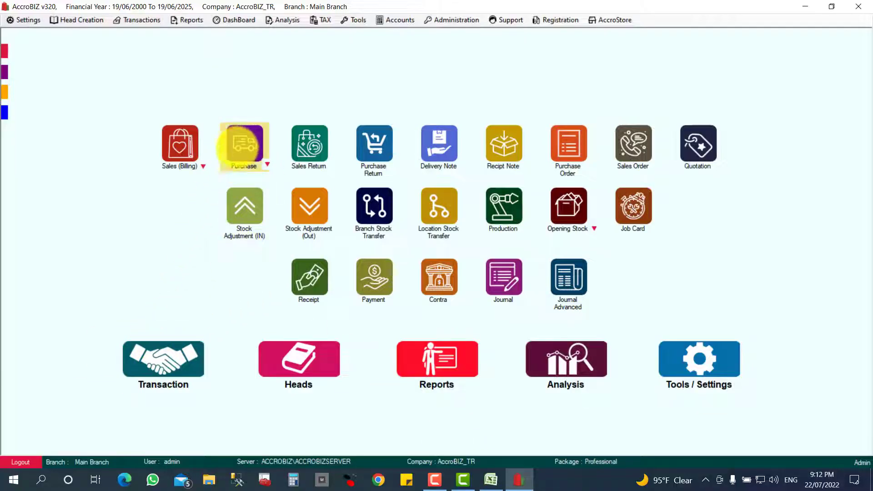
click(244, 144)
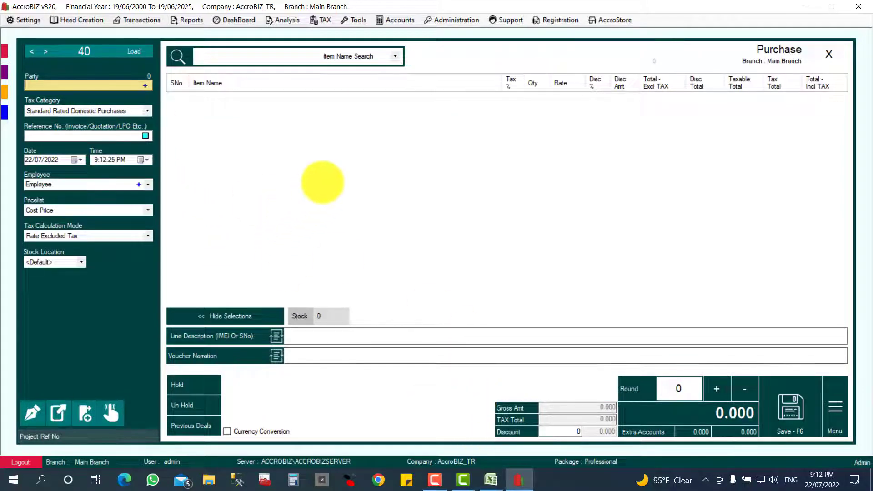
text(SIG)
key(Return)
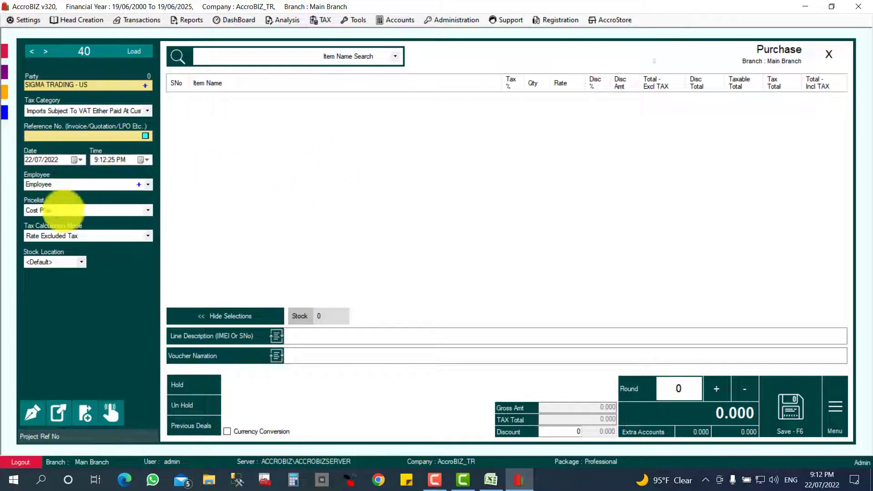
- Set the Tax Calculation Mode to Without Tax, then return to the Excel invoice sheet
click(92, 235)
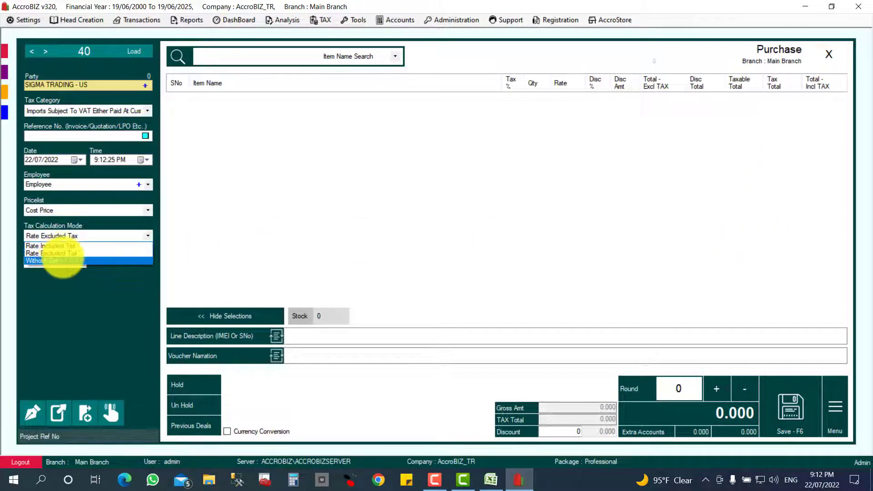
click(63, 260)
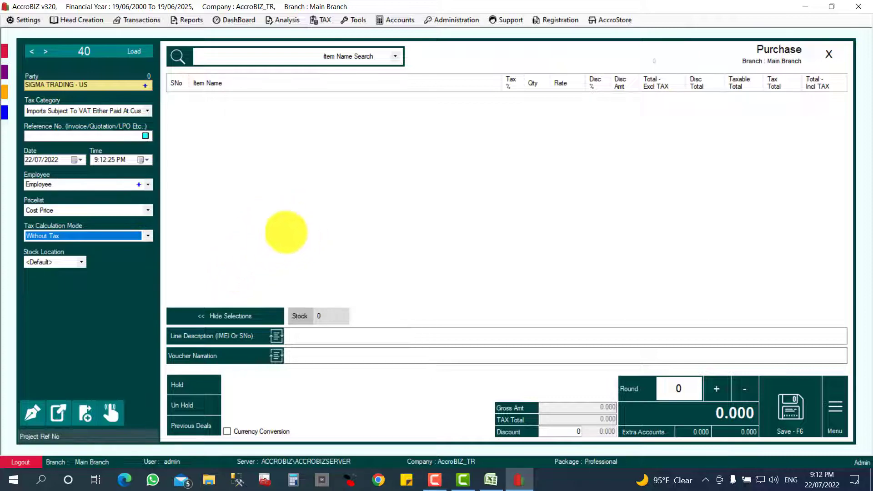
click(214, 58)
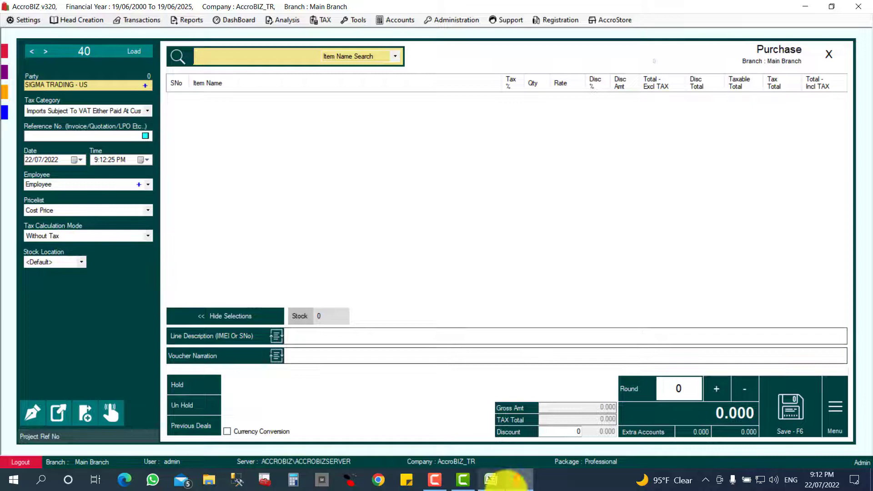
click(490, 480)
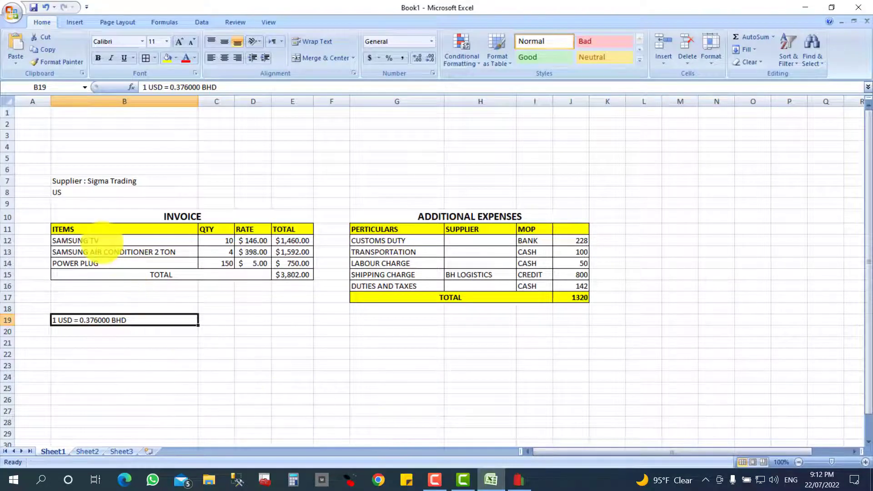
- Review the SAMSUNG TV, air conditioner and POWER PLUG items and the 1 USD = 0.376000 BHD note
click(95, 240)
click(98, 253)
click(136, 263)
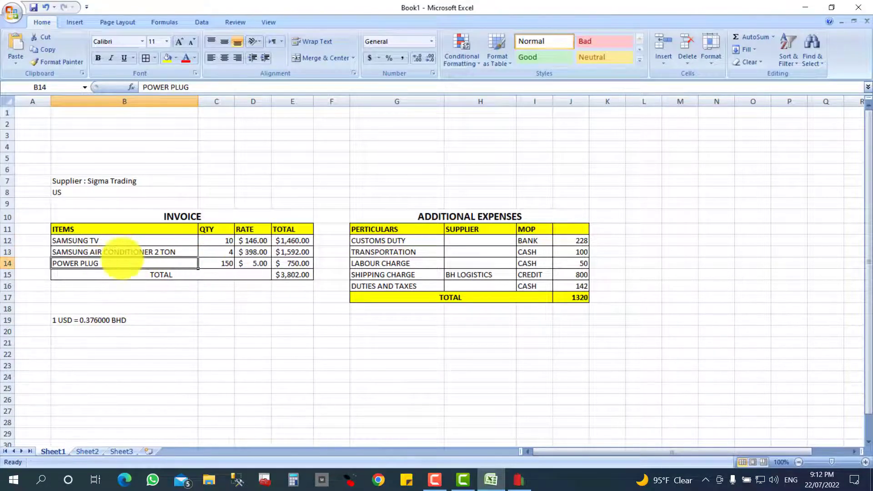
click(68, 321)
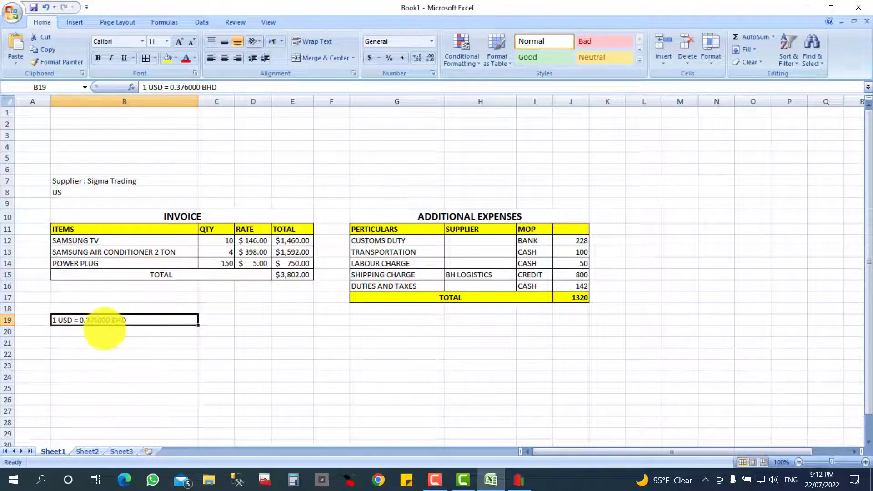
- Copy the 0.376000 exchange rate from the note and minimize Excel
double_click(102, 321)
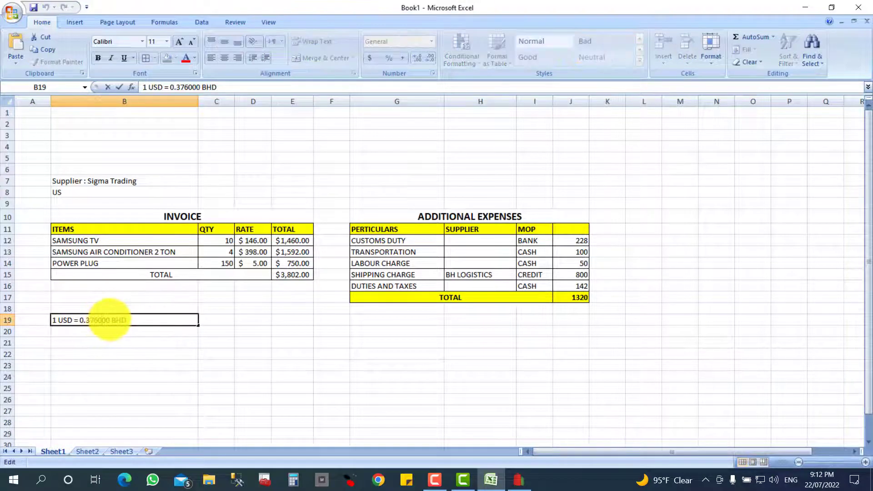
drag(109, 320, 80, 321)
right_click(86, 321)
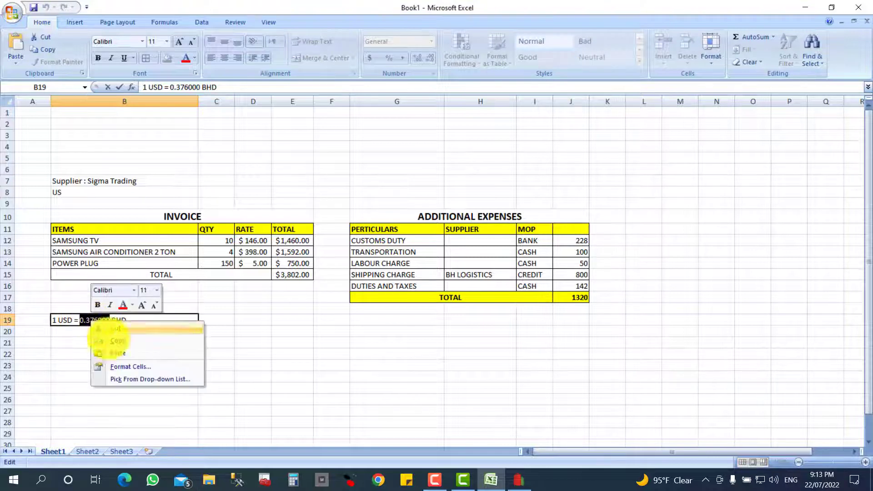
click(111, 360)
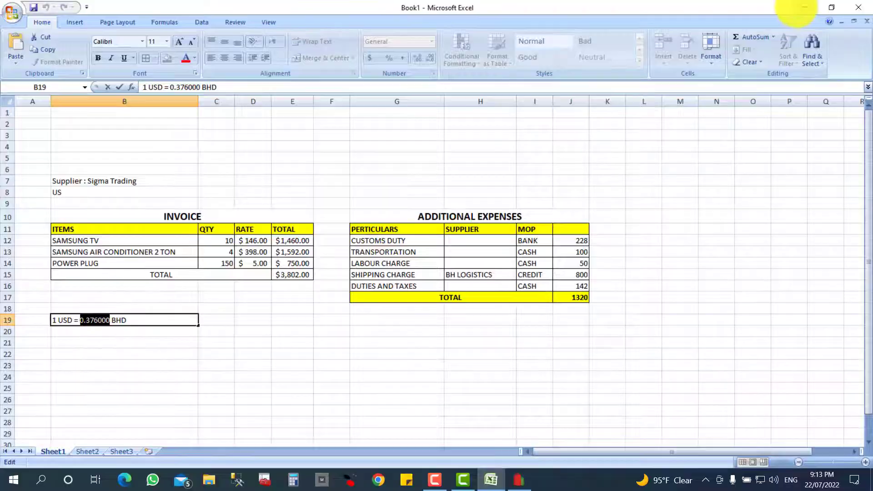
click(805, 7)
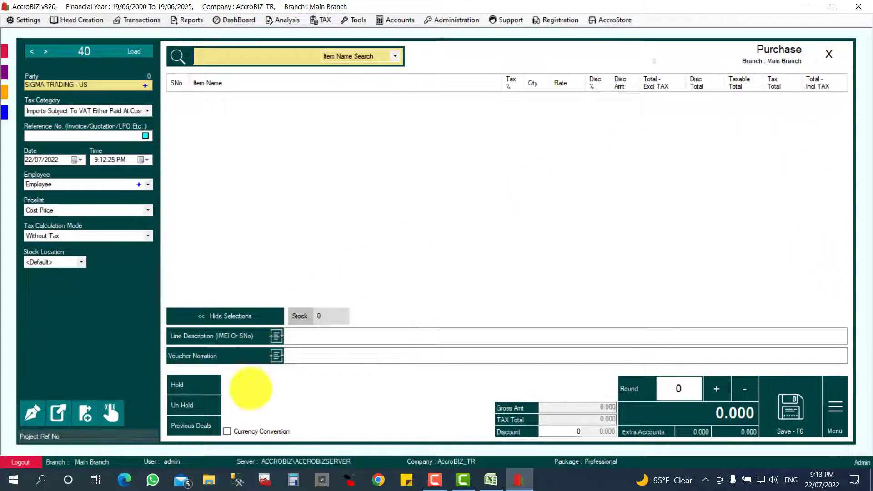
- Enable Currency Conversion, choose USD-US Dollar, and set the exchange rate to 0.376000
click(227, 431)
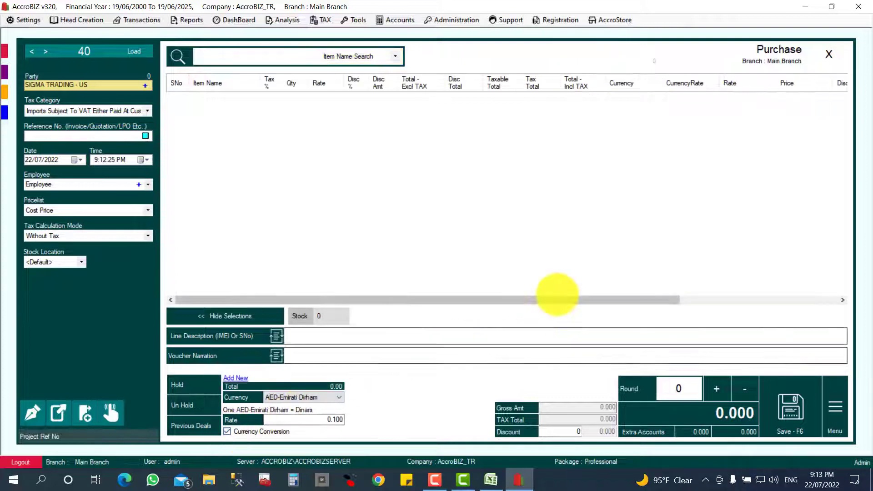
drag(546, 296, 743, 302)
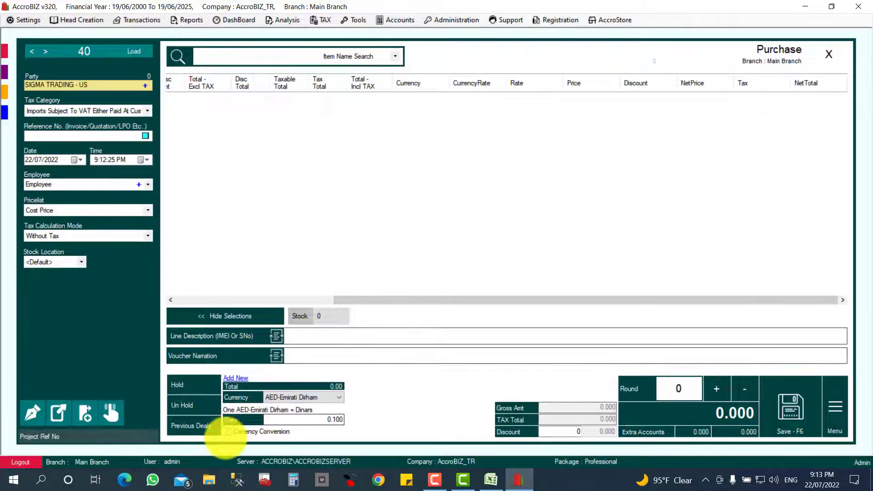
click(227, 432)
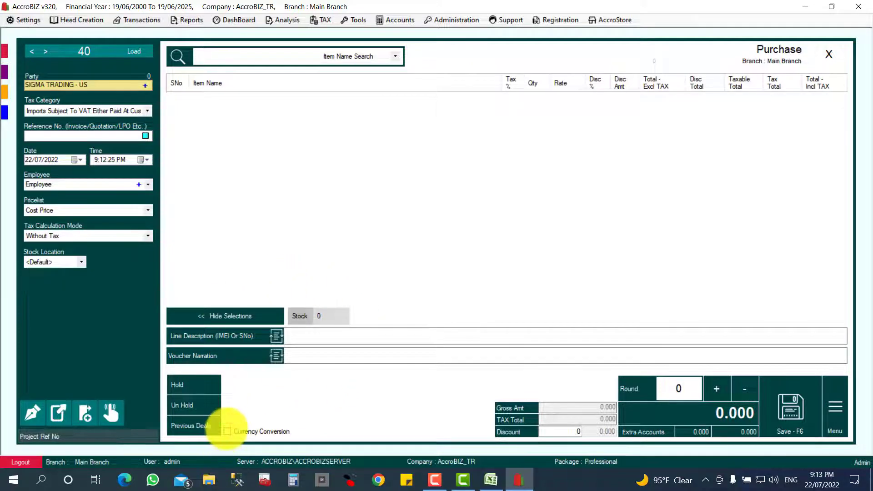
click(227, 431)
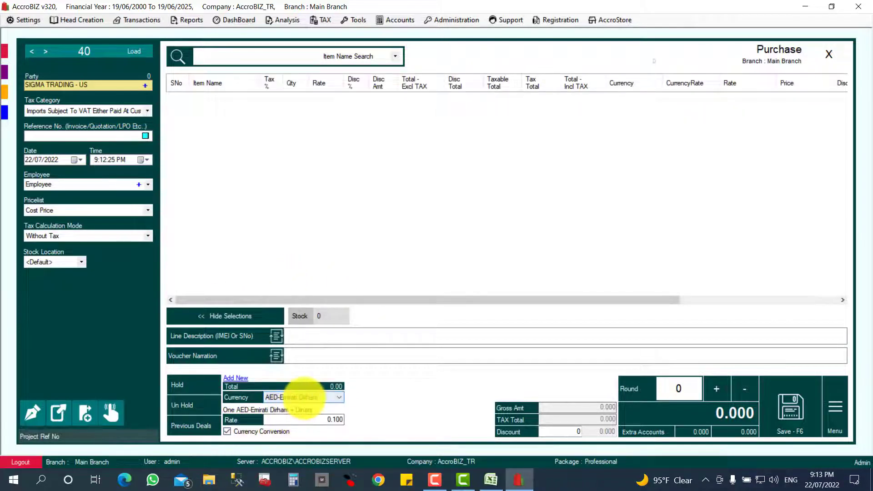
click(304, 397)
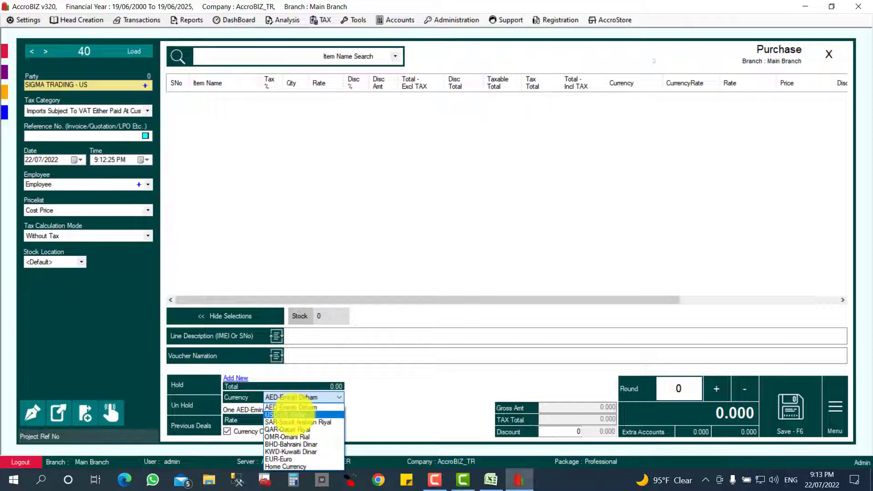
click(293, 415)
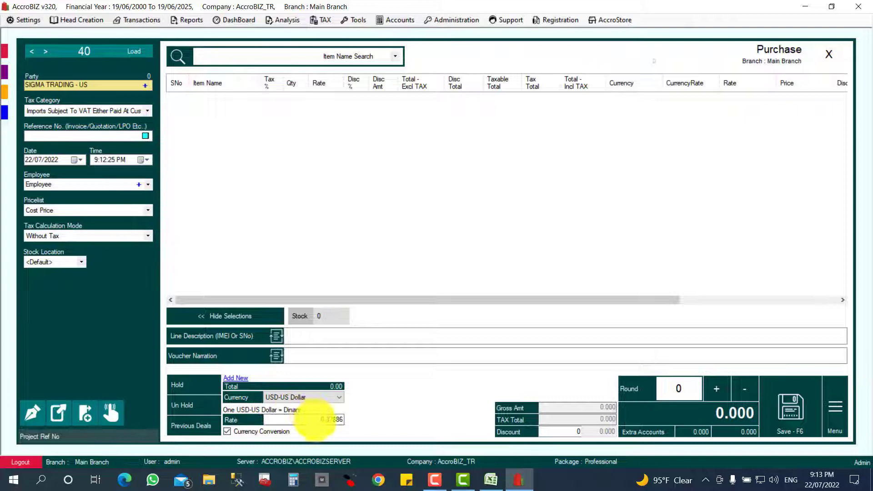
click(341, 420)
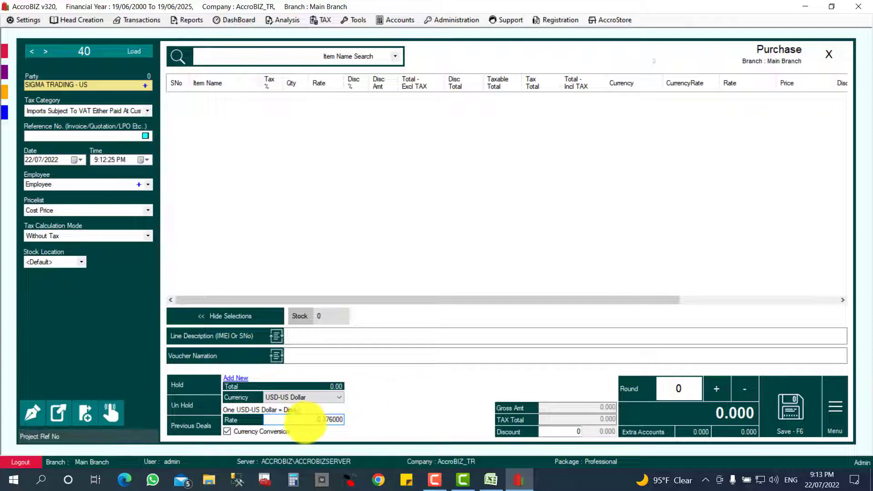
drag(313, 419, 359, 421)
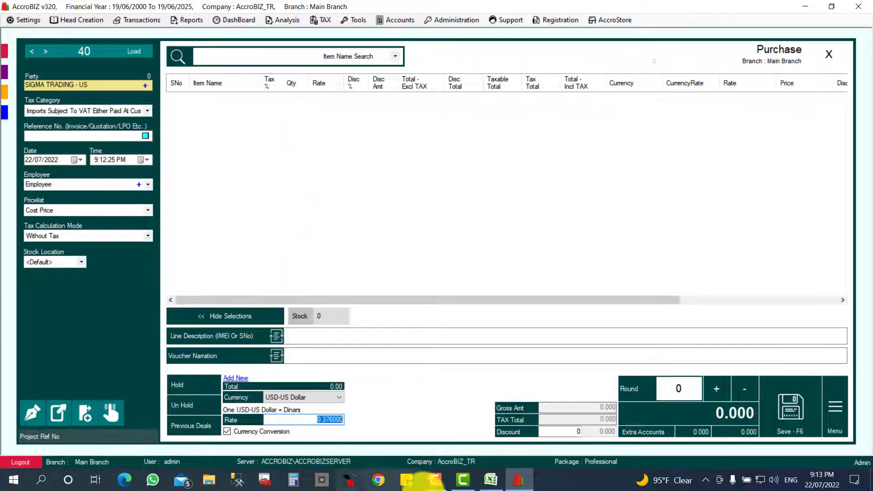
click(491, 480)
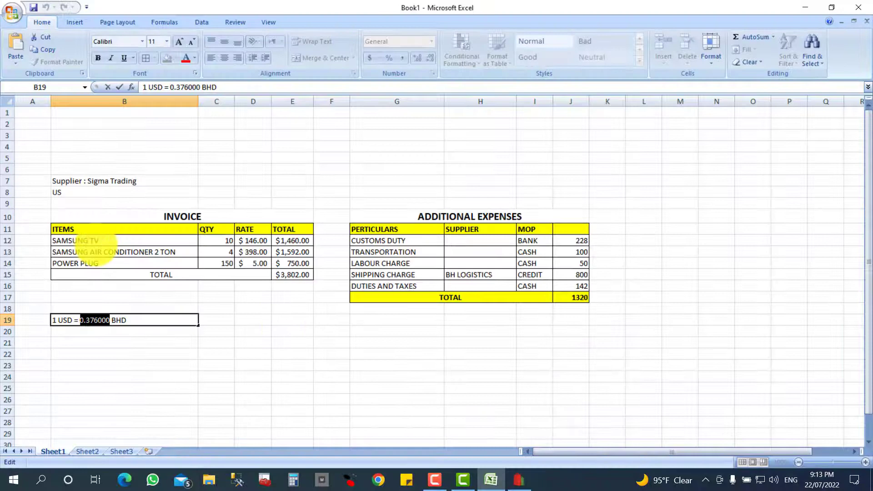
click(96, 242)
click(213, 242)
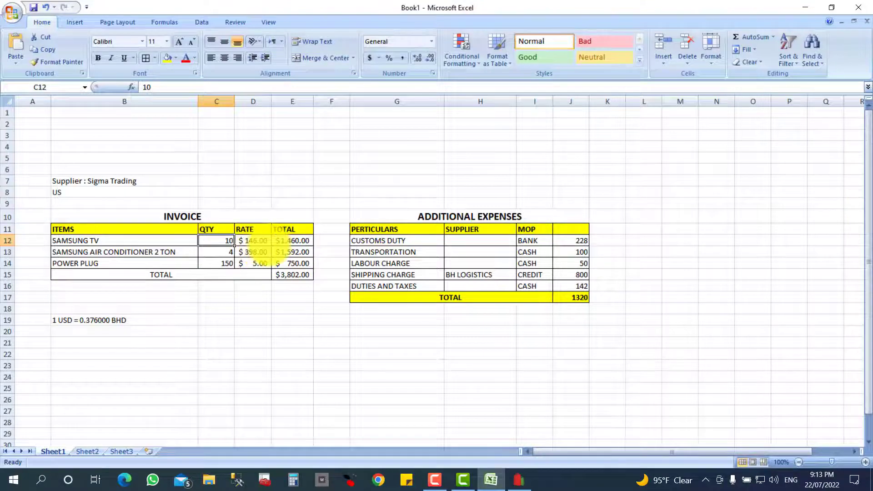
click(257, 242)
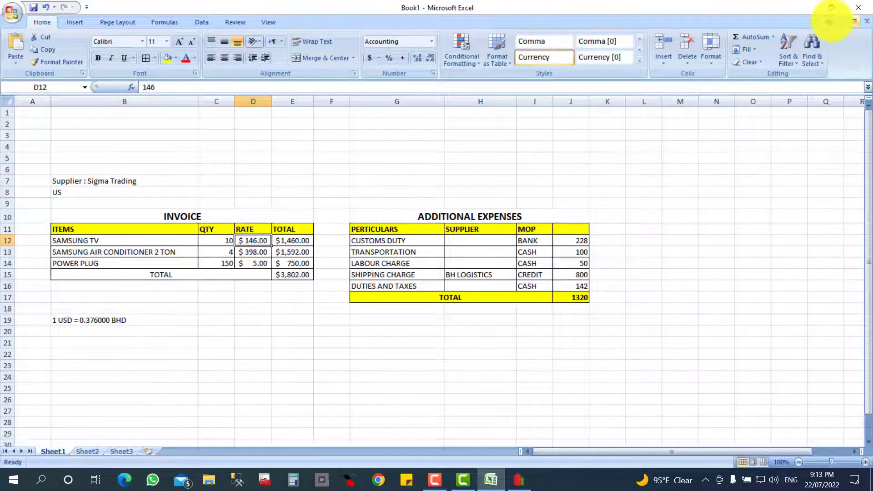
click(805, 7)
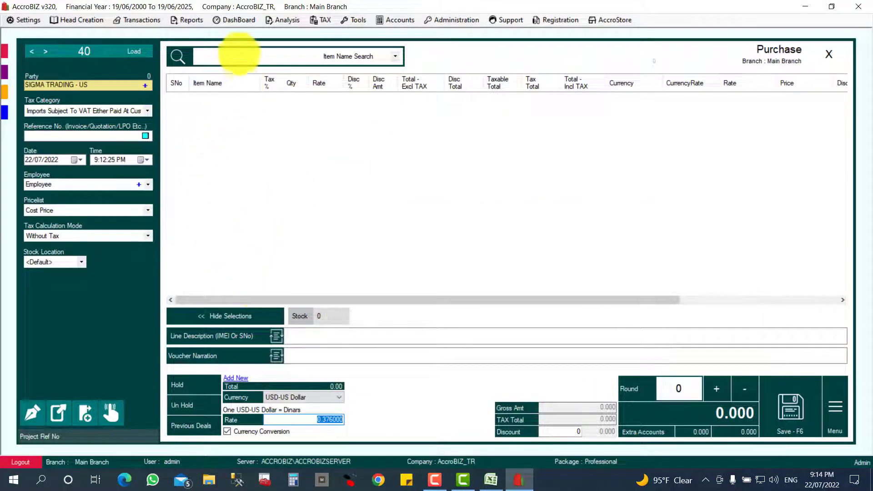
- Add SAMSUNG TV with quantity 10 at $146, converting to rate 54.896 and total 548.960
click(263, 55)
text(SA)
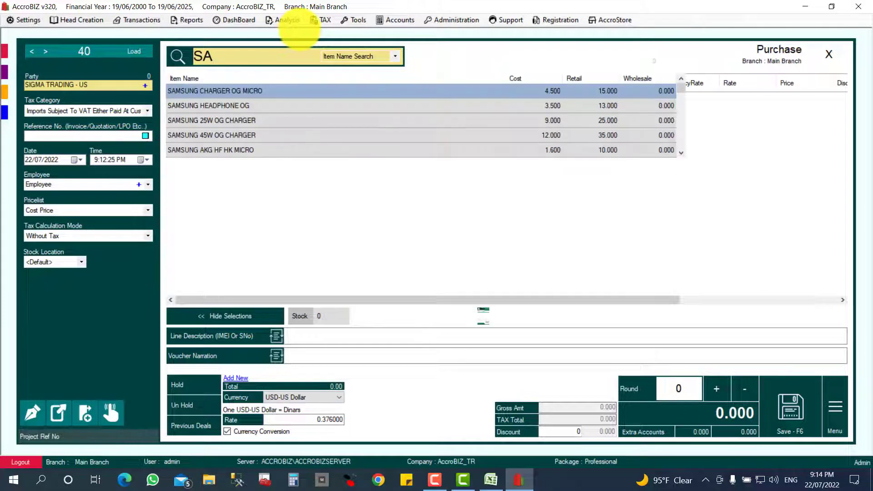
text(MSUNG)
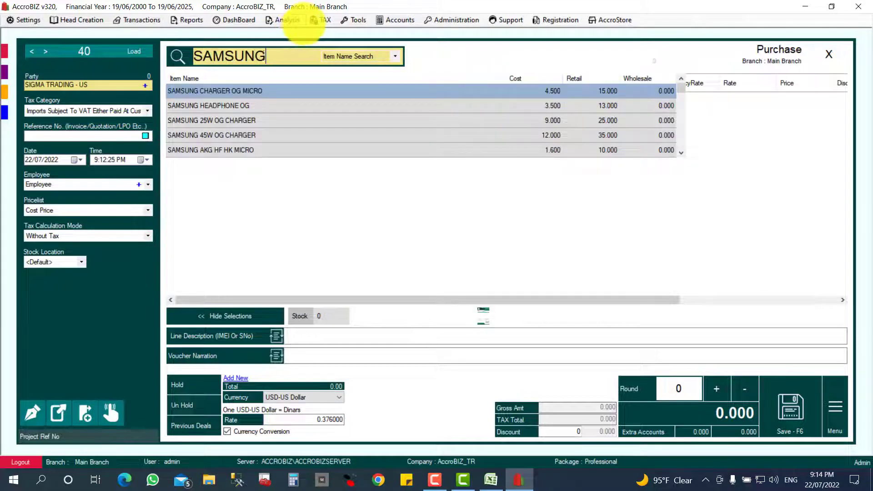
text( TV)
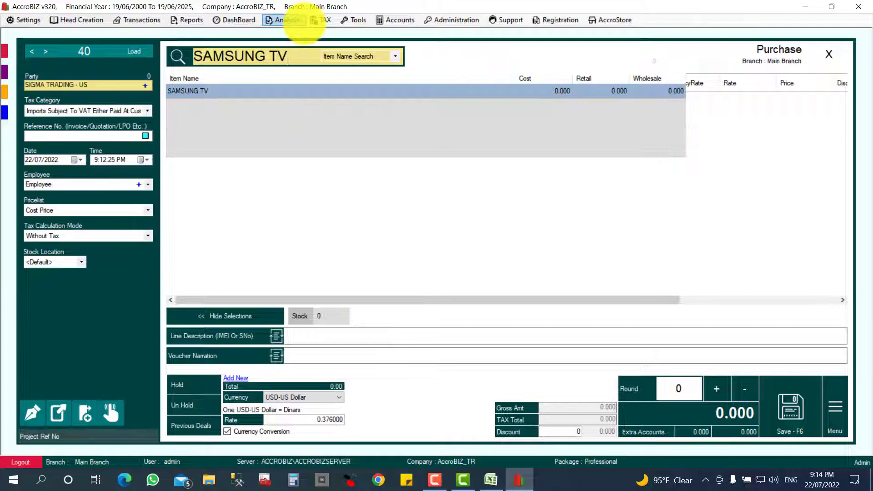
key(Return)
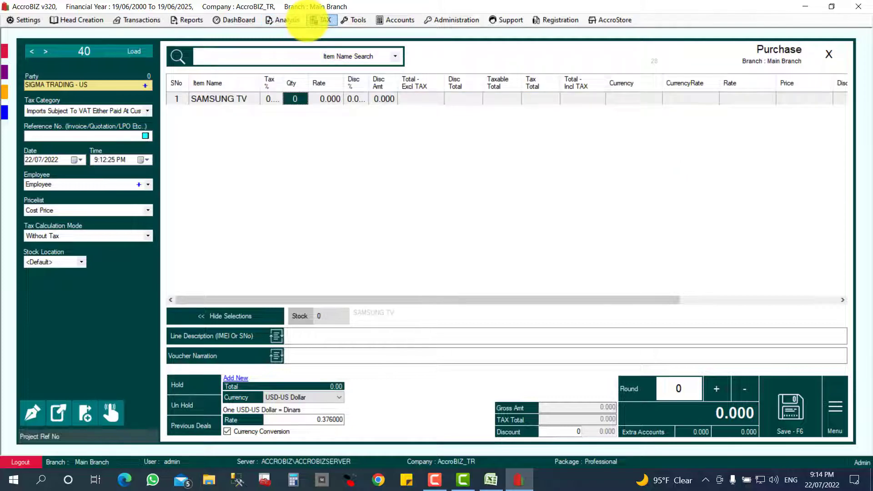
key(Return)
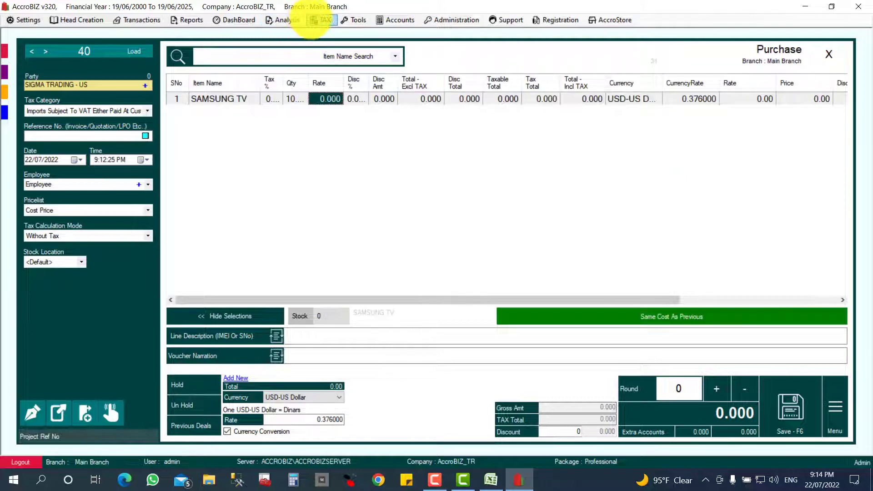
click(491, 480)
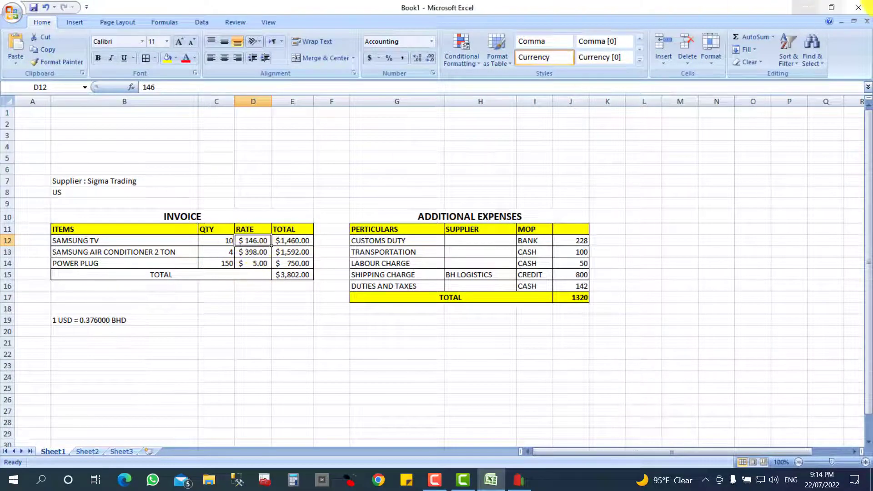
click(805, 7)
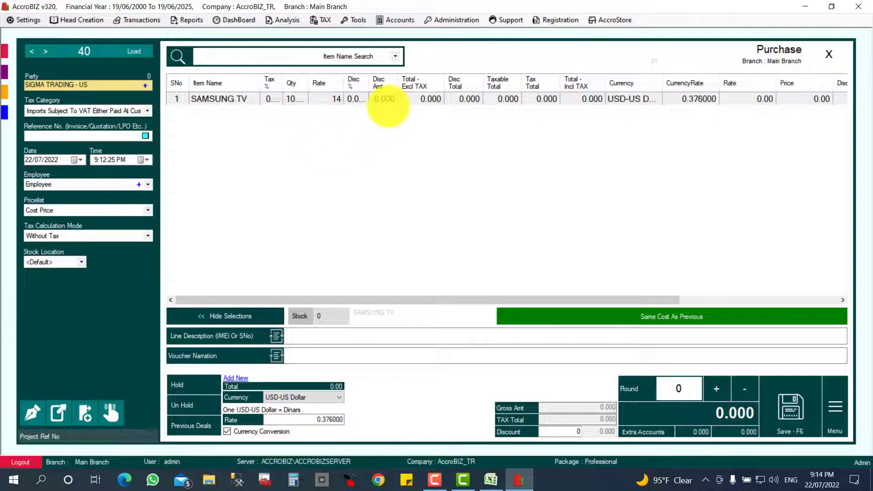
key(Return)
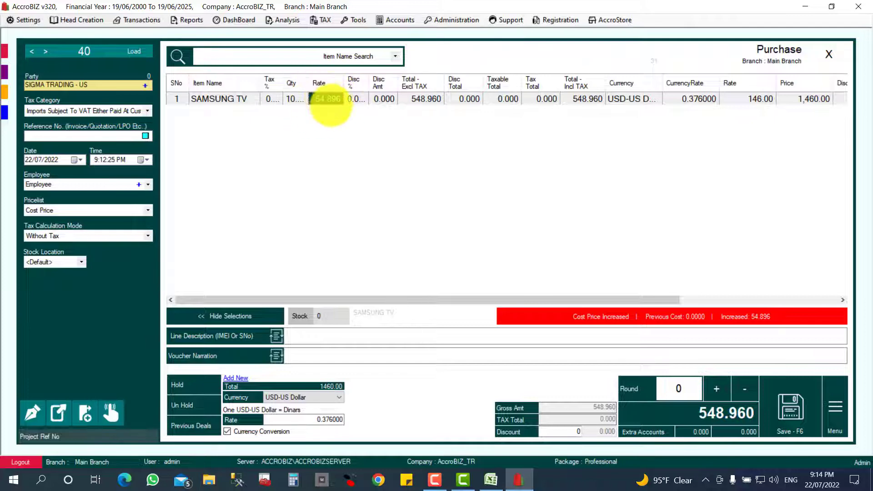
drag(511, 299, 590, 302)
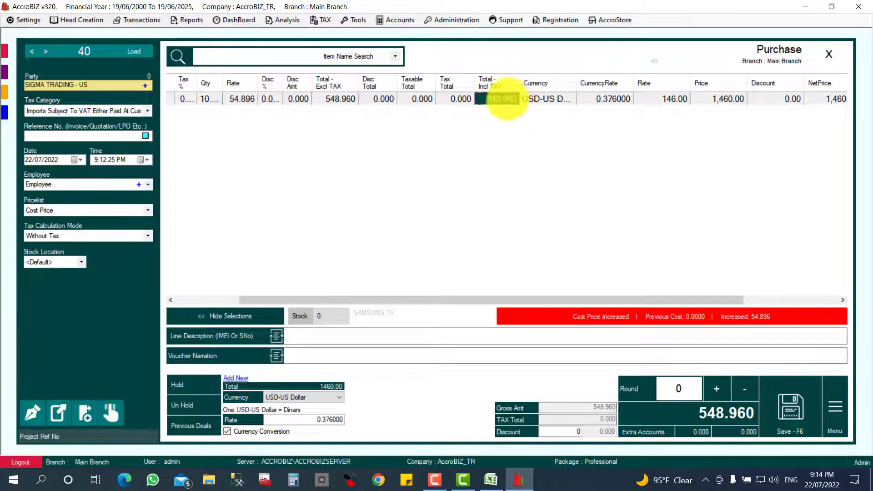
click(546, 99)
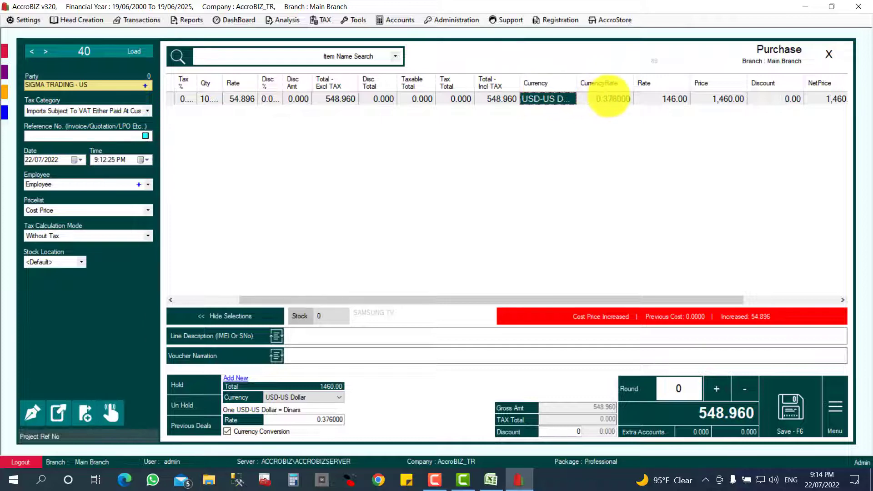
click(614, 98)
click(675, 99)
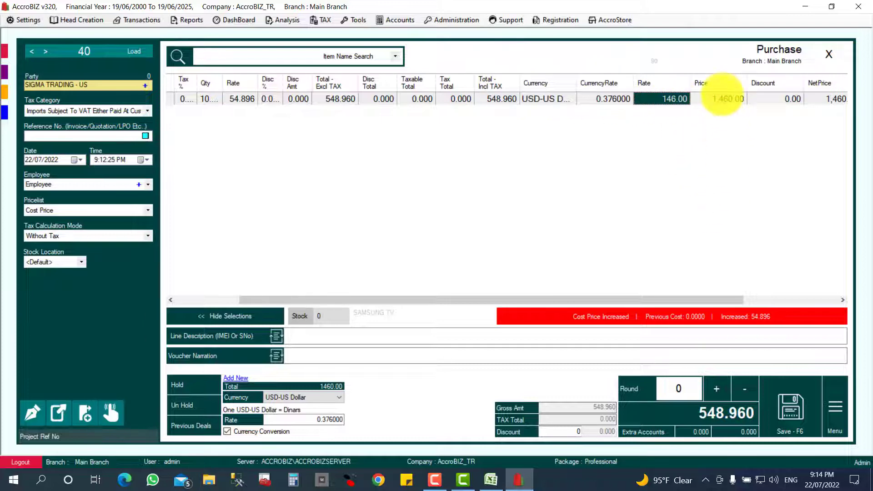
click(724, 100)
drag(740, 300, 819, 300)
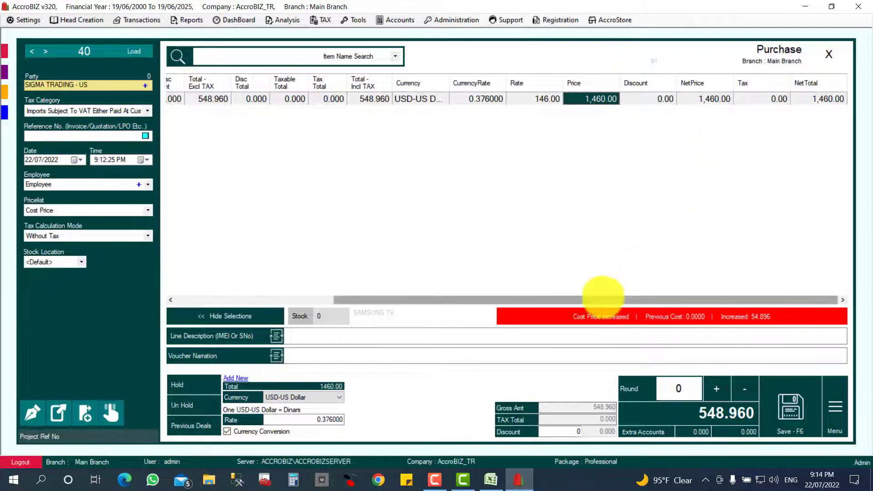
drag(603, 296, 318, 357)
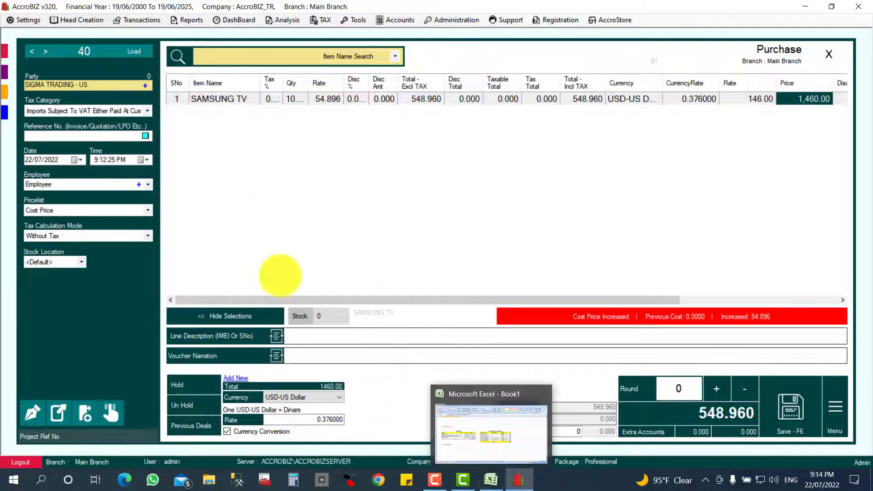
- Add SAMSUNG AIR CONDITIONER 2 TON as line 2 with quantity 4
click(489, 477)
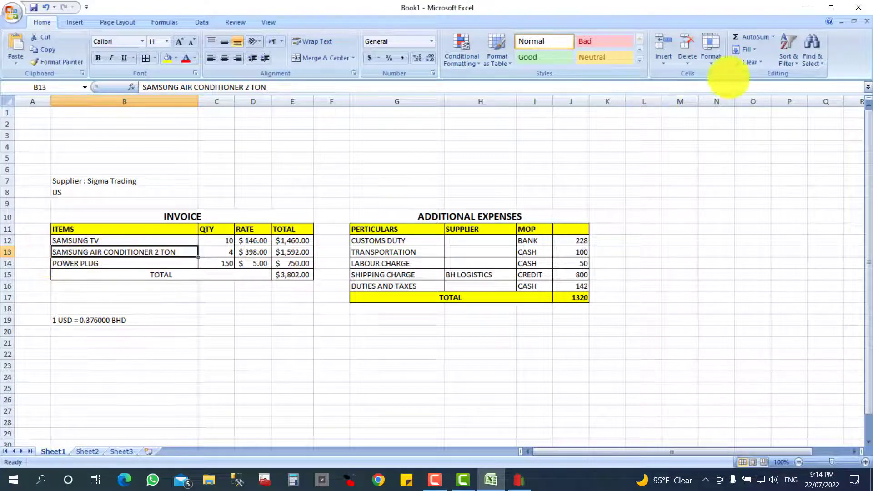
click(805, 7)
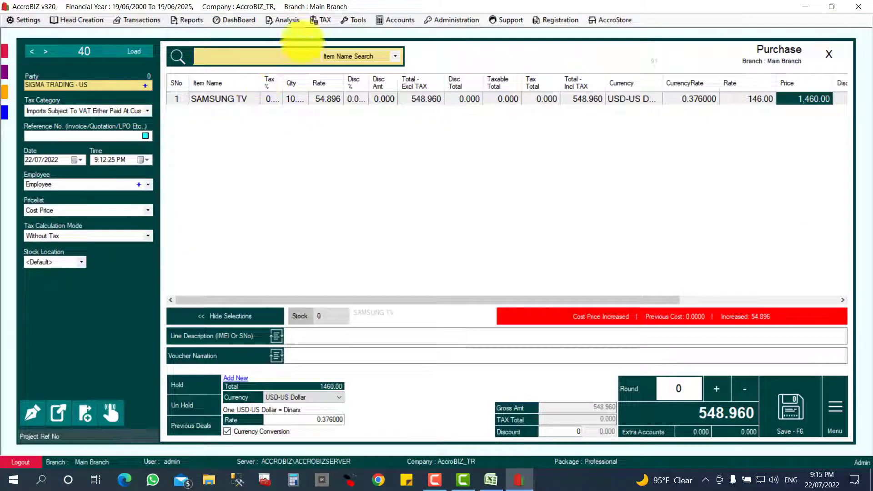
text(SAMSUNG)
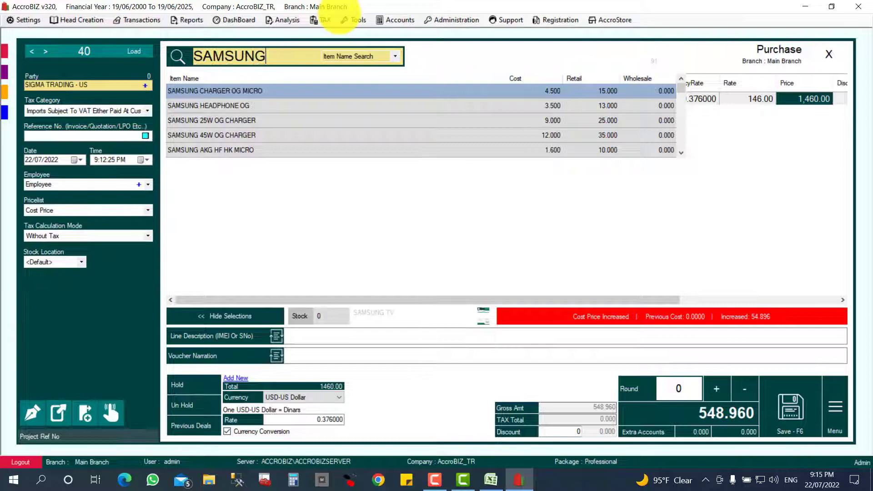
text( AIR)
key(Return)
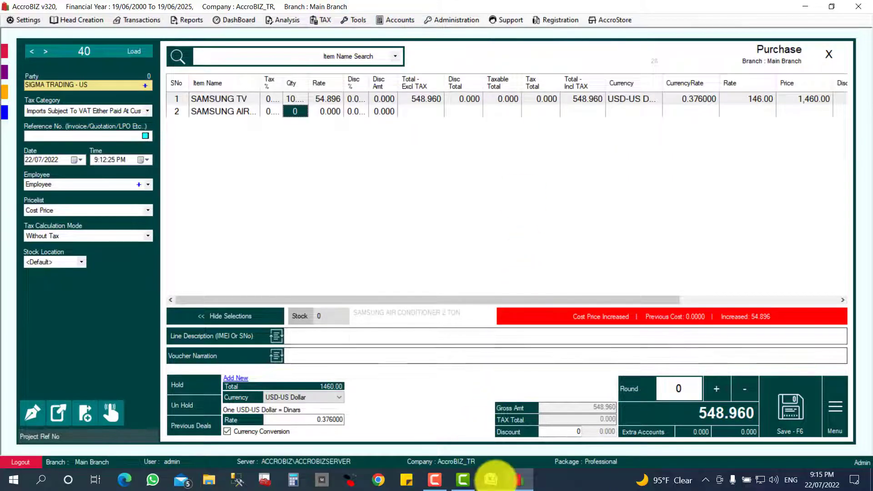
click(491, 480)
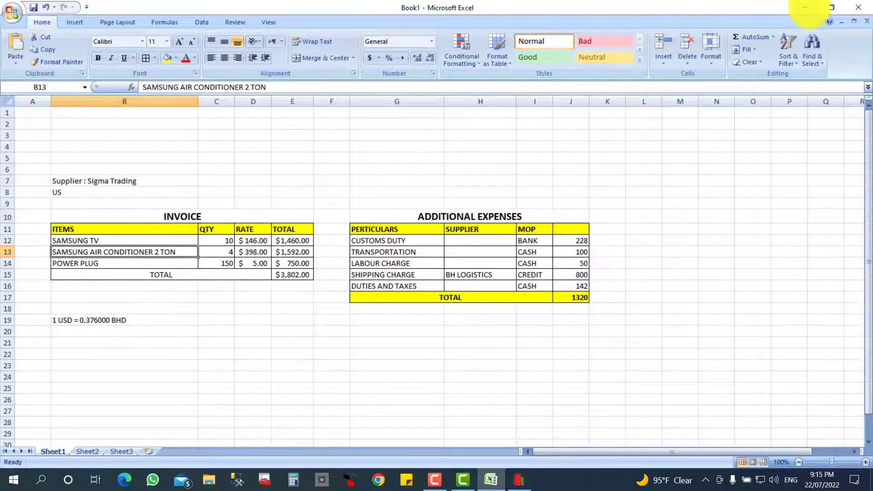
click(805, 7)
key(Return)
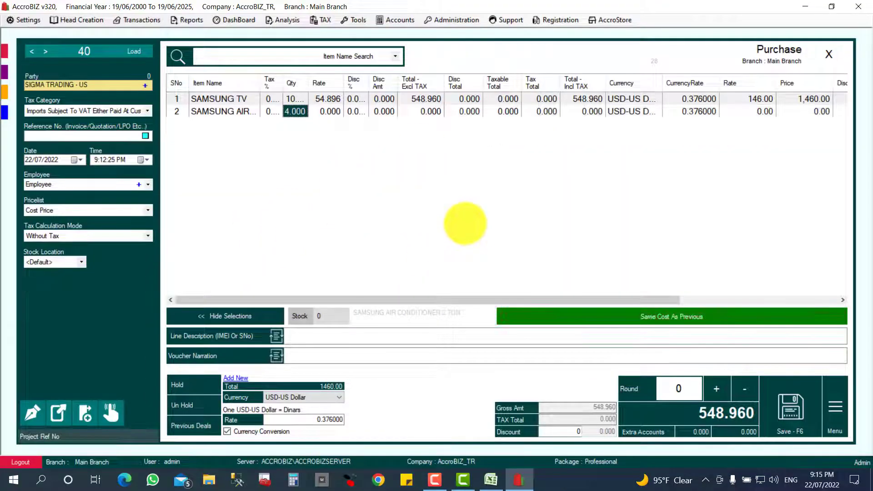
- Check the air conditioner's $398 rate and $1,592.00 line total in the Excel invoice
click(491, 480)
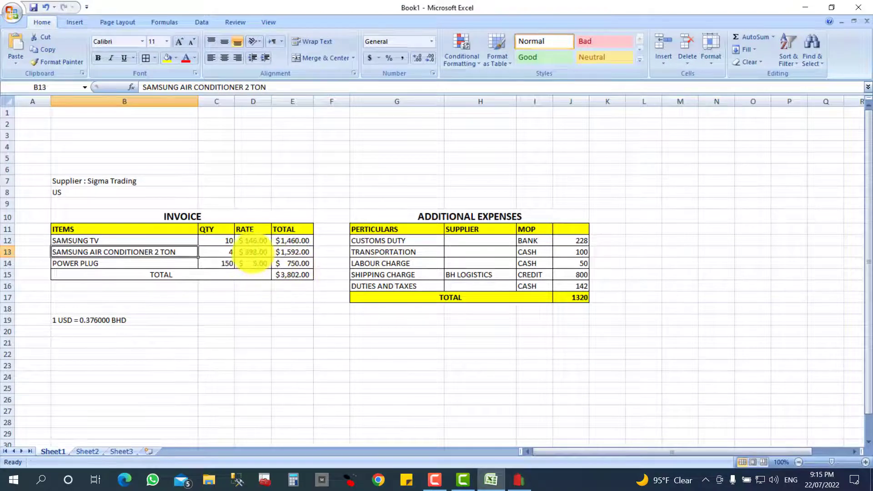
click(253, 252)
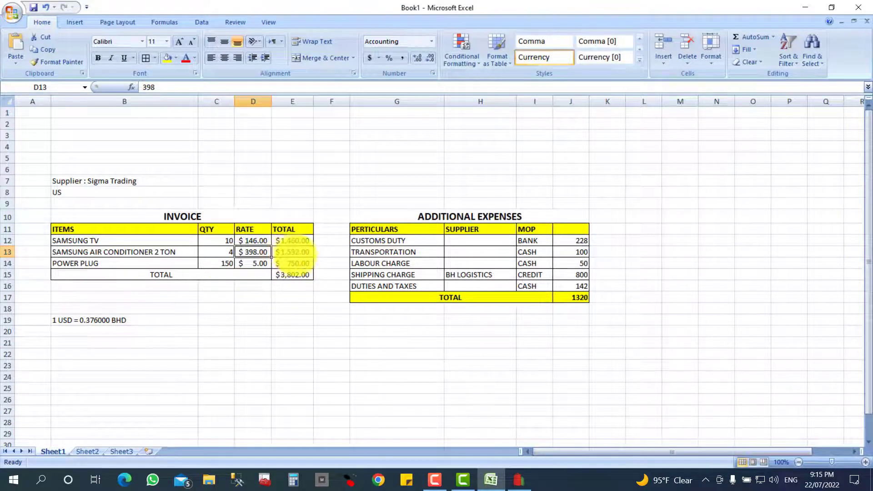
click(296, 252)
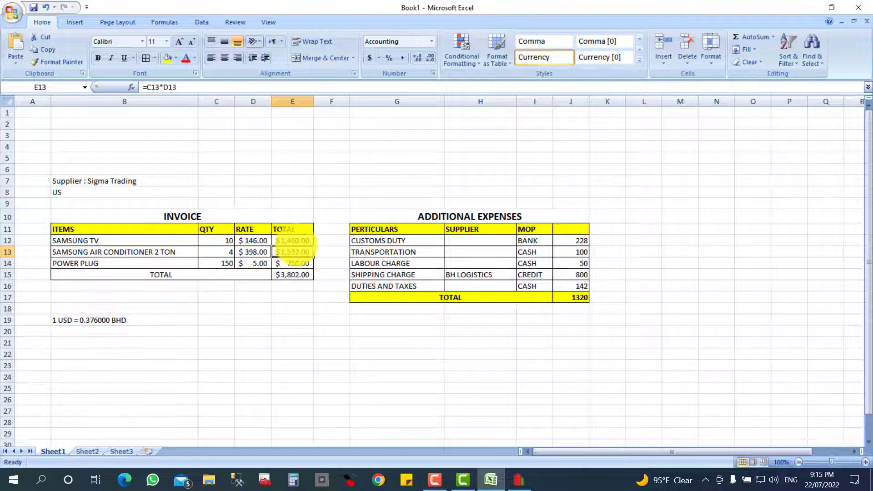
click(805, 7)
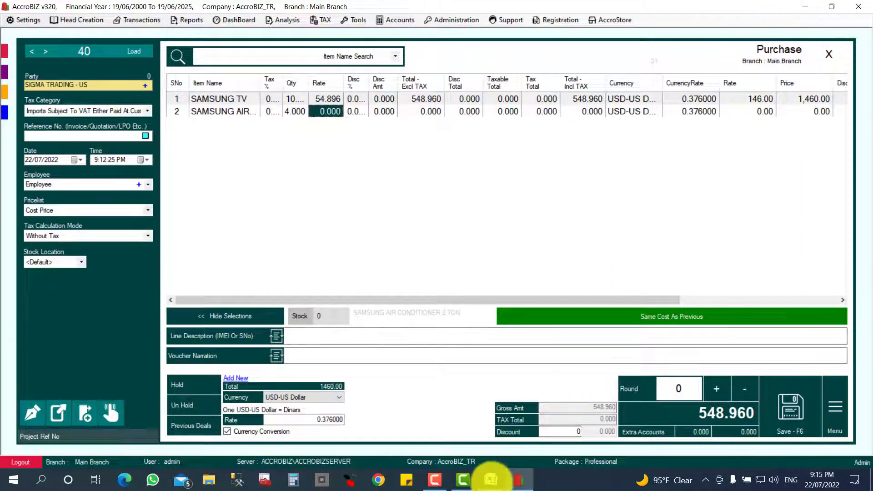
click(491, 480)
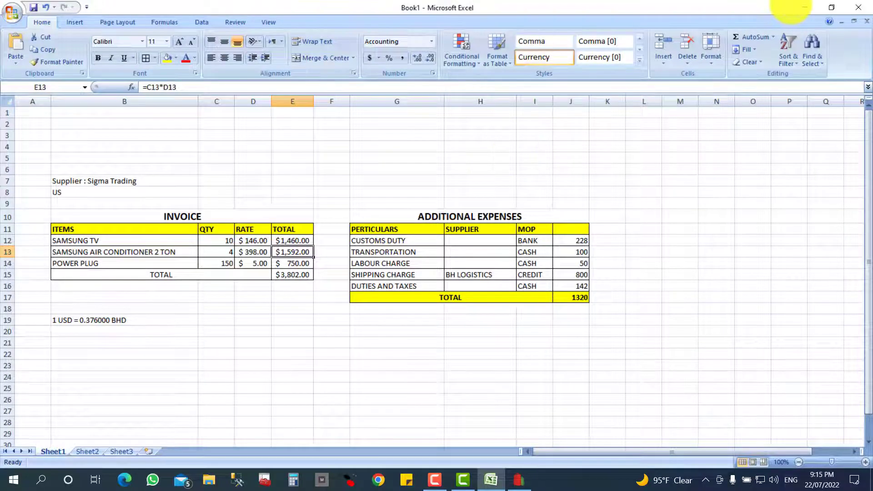
click(805, 7)
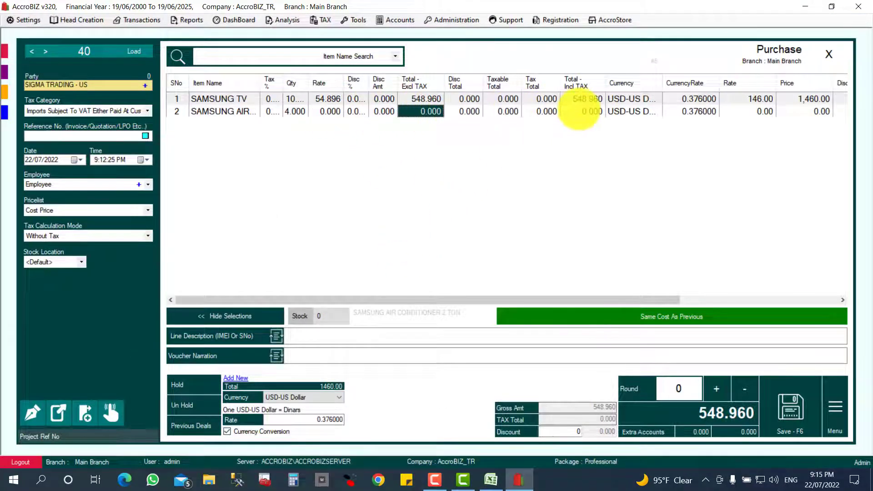
- Enter 1592 as the air conditioner's total, yielding $398.00, converted rate 149.648 and voucher total 1147.552
click(591, 114)
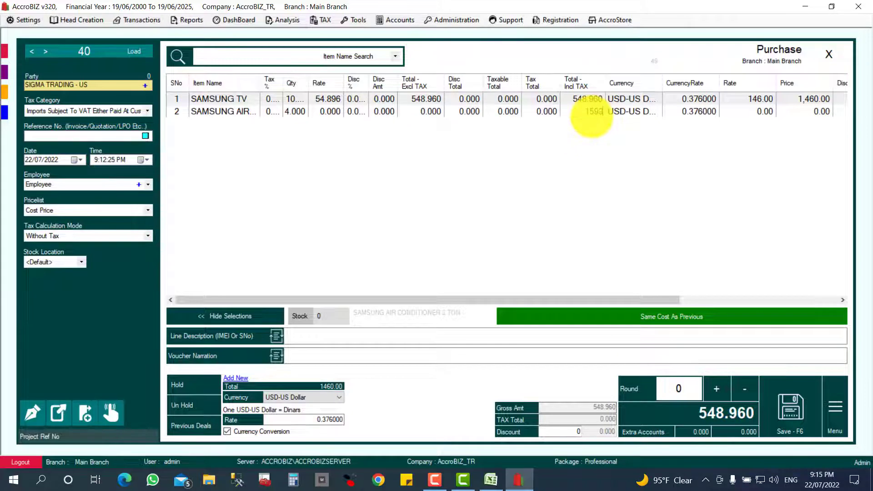
text(1592)
key(Return)
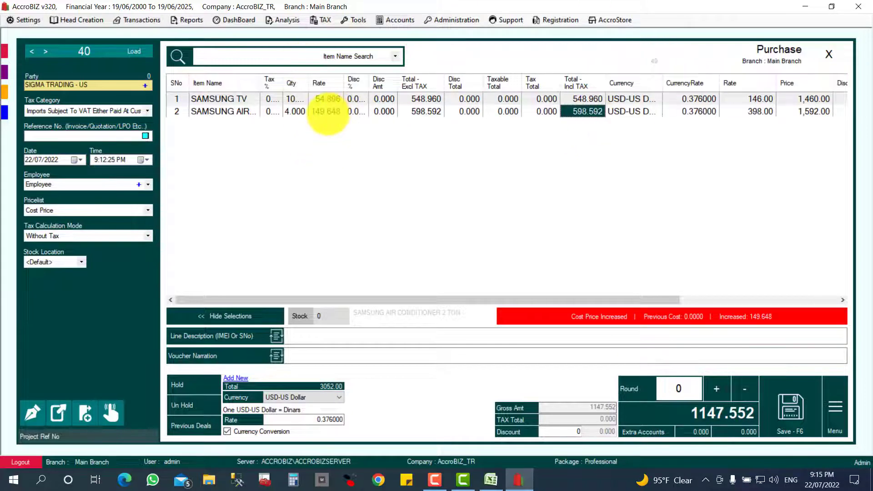
click(326, 112)
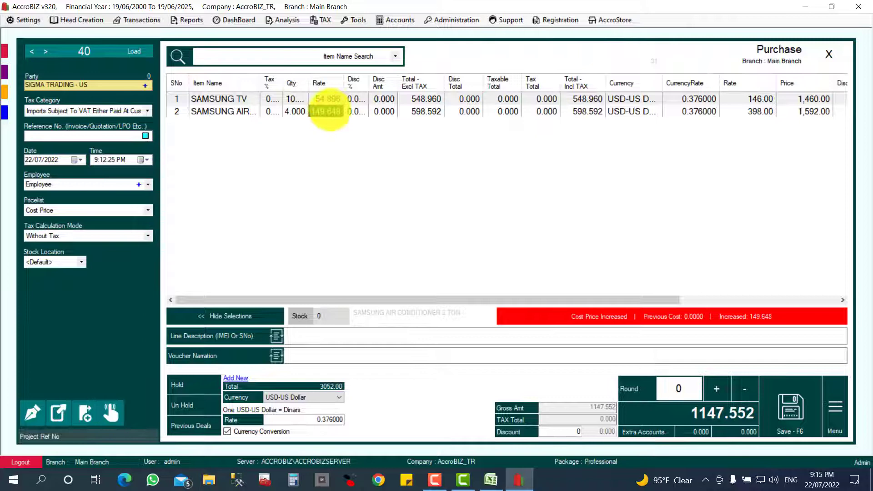
drag(620, 299, 759, 296)
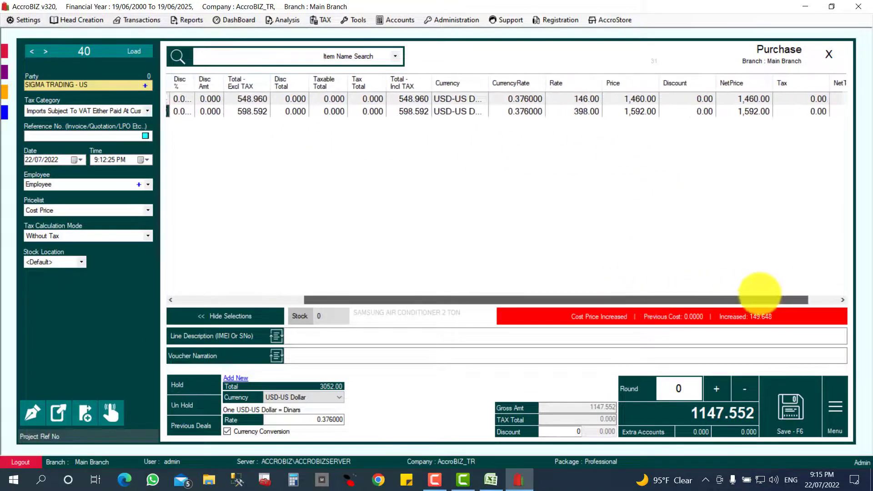
click(591, 111)
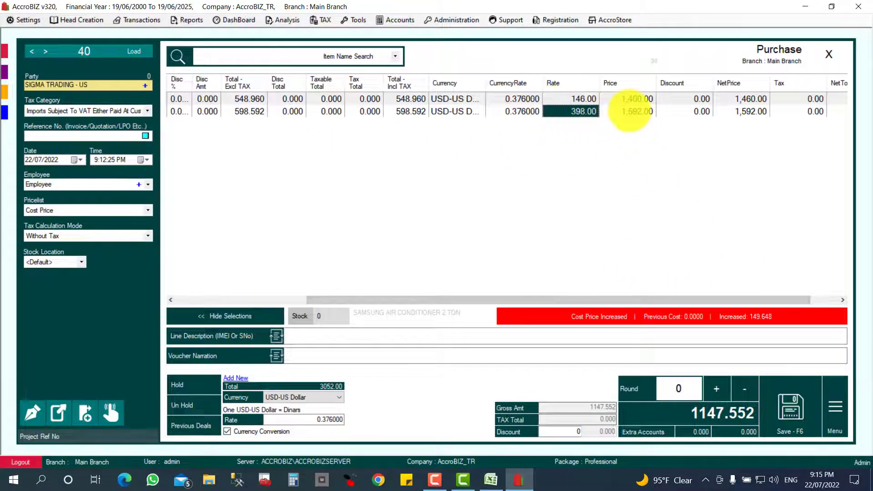
click(630, 111)
drag(624, 298, 493, 298)
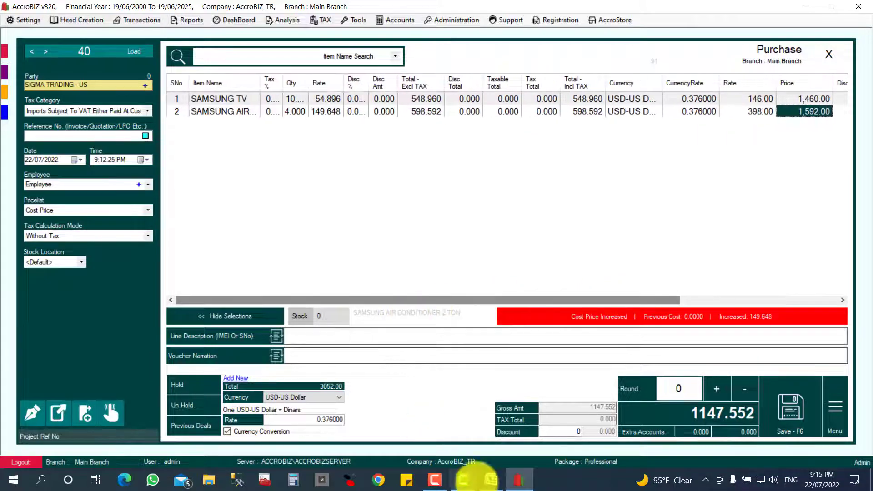
- Check the POWER PLUG line of the invoice in Excel
click(489, 477)
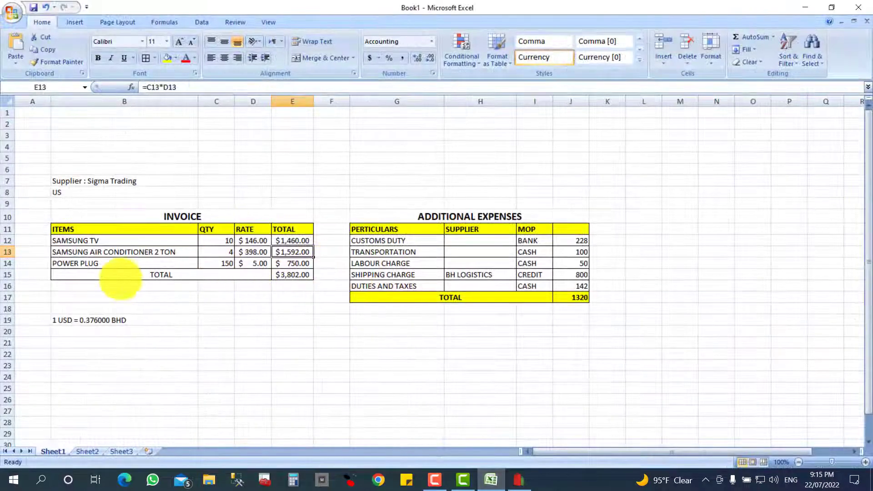
click(106, 264)
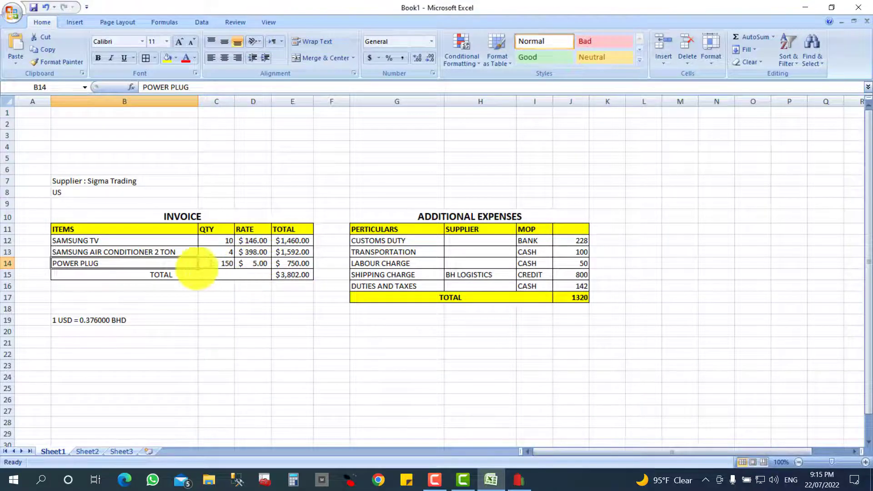
click(805, 8)
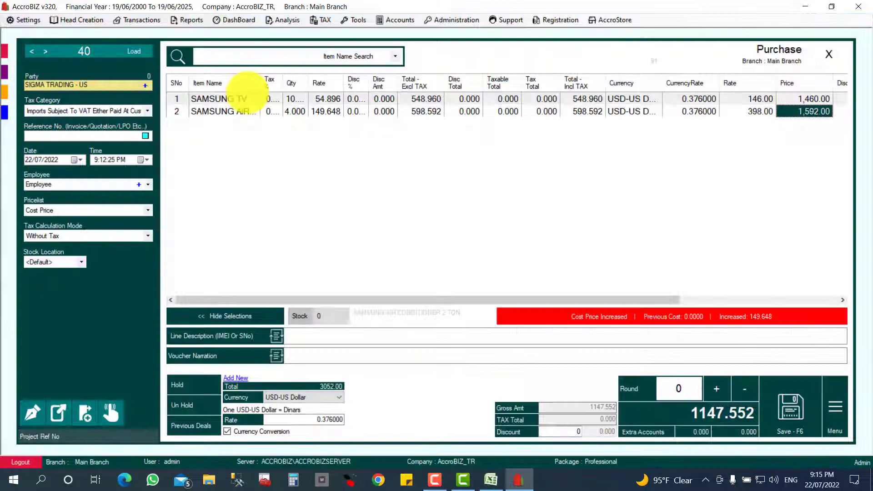
- Add POWER PLUG with quantity 150 at $5.00, converted to 1.880 and totalling 282.000
text(POWER P)
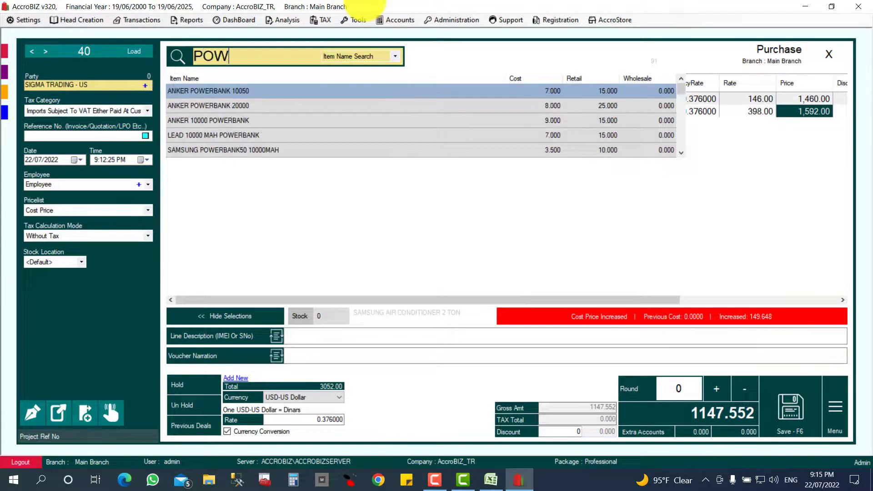
key(Down)
key(Down)
key(Down)
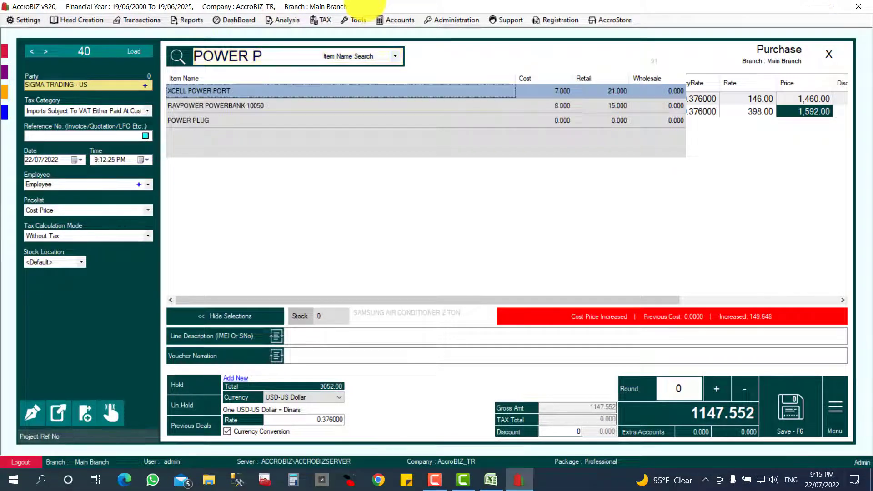
key(Return)
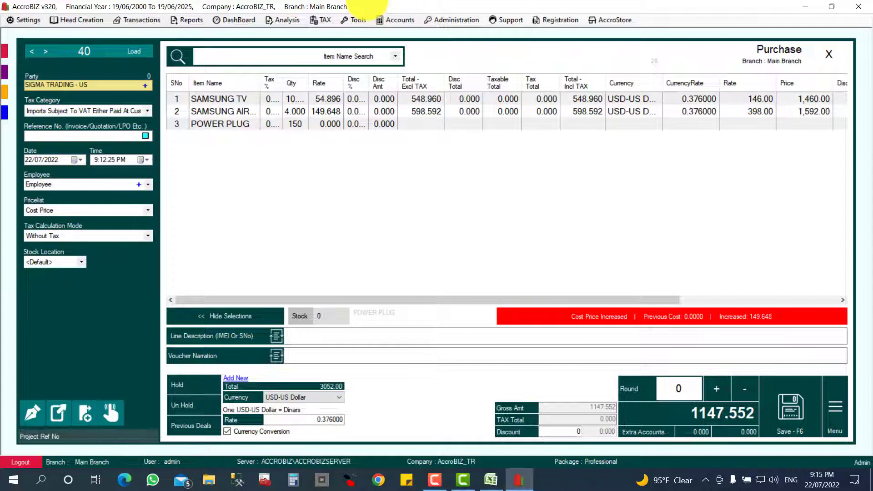
key(Return)
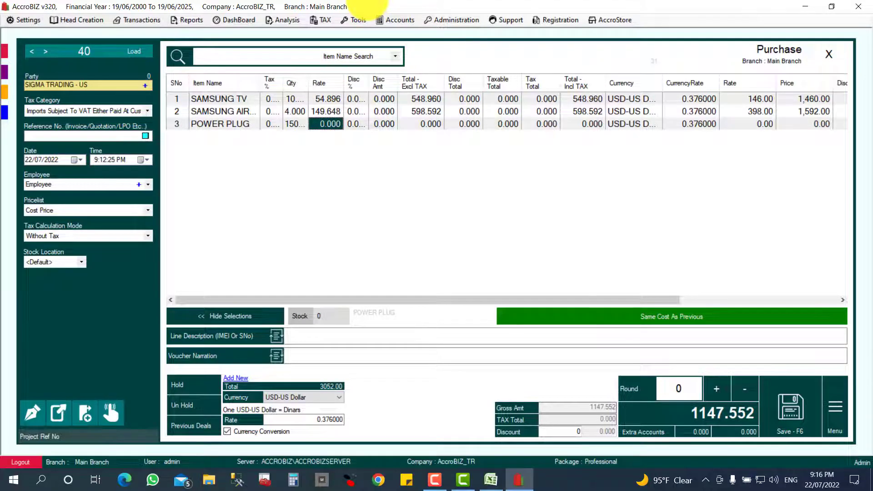
text(5)
key(Return)
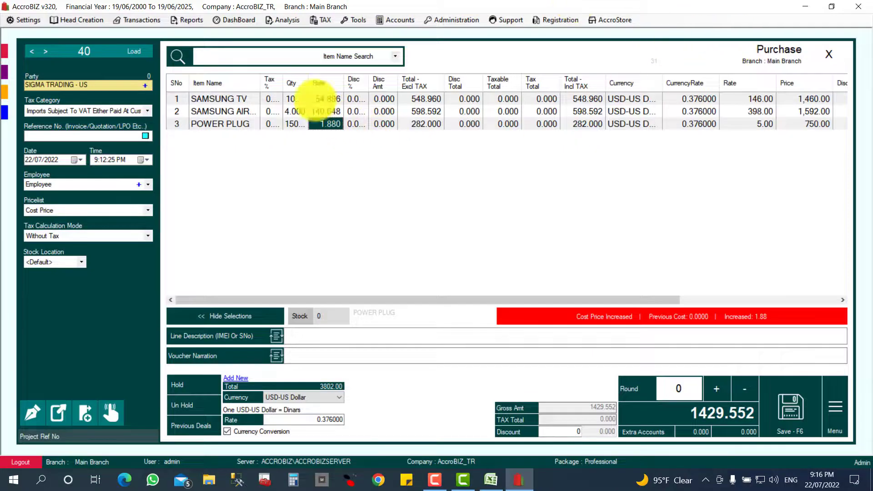
click(327, 123)
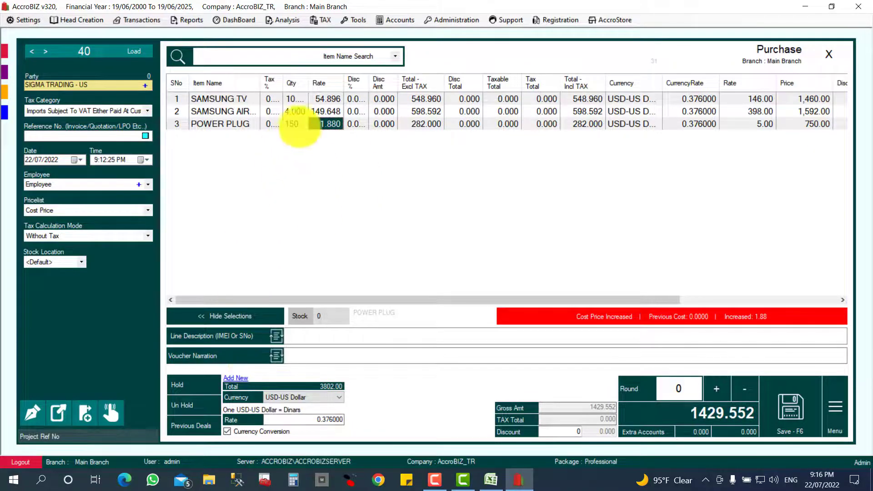
drag(448, 300, 376, 296)
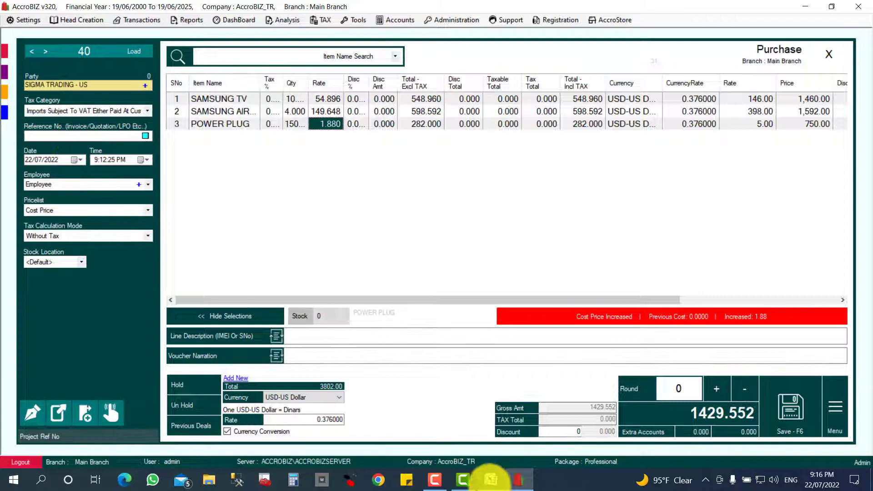
- Review the CUSTOMS DUTY additional expense in the Excel workbook
click(491, 480)
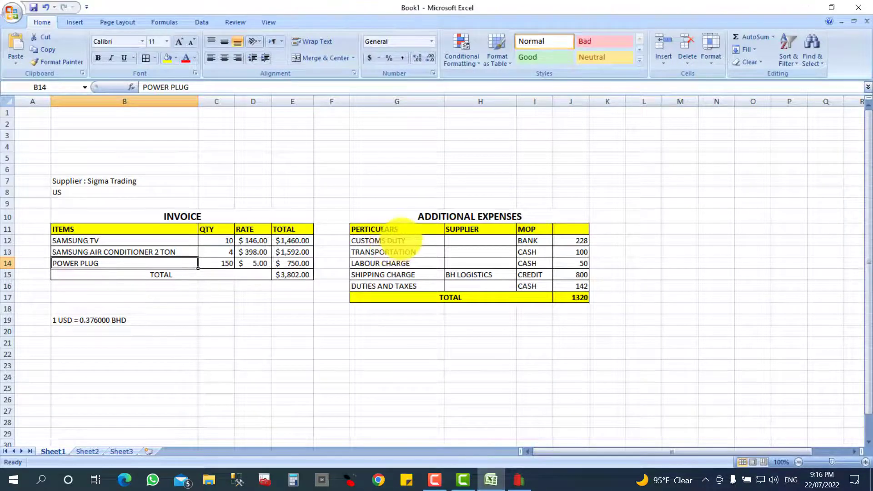
click(400, 241)
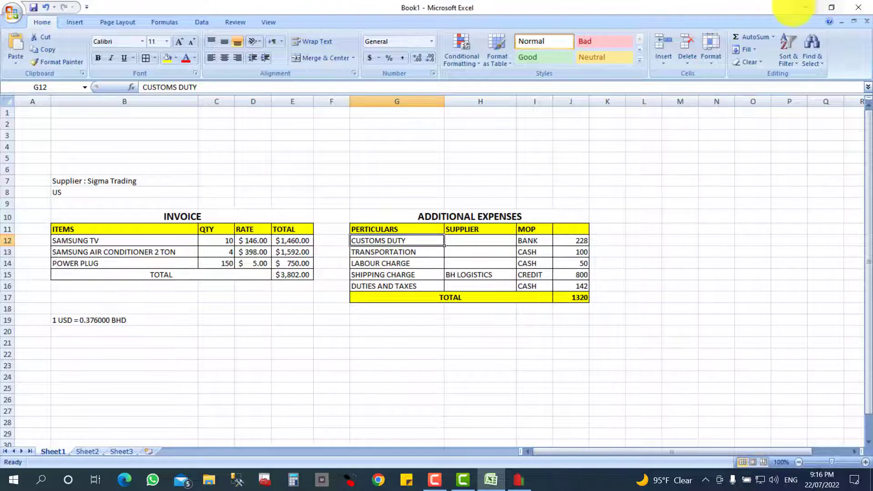
click(804, 7)
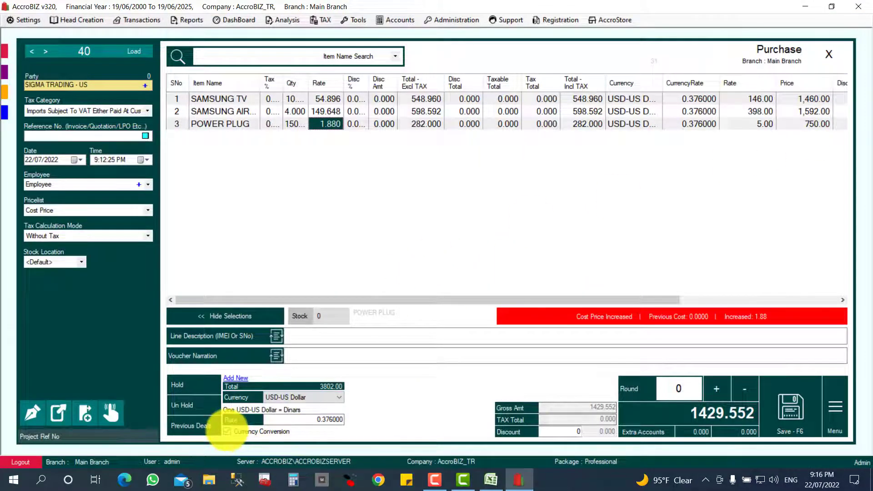
- Turn Currency Conversion off on purchase voucher 40, leaving a gross amount of 1429.552
click(226, 431)
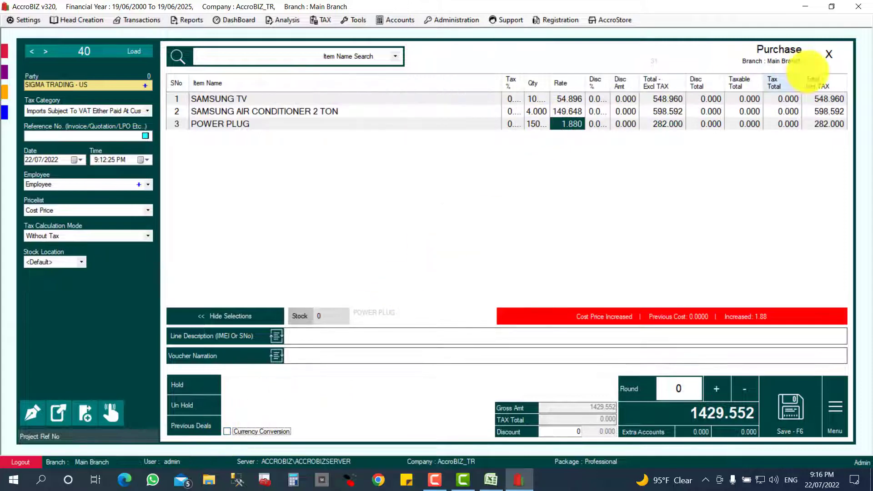
click(226, 431)
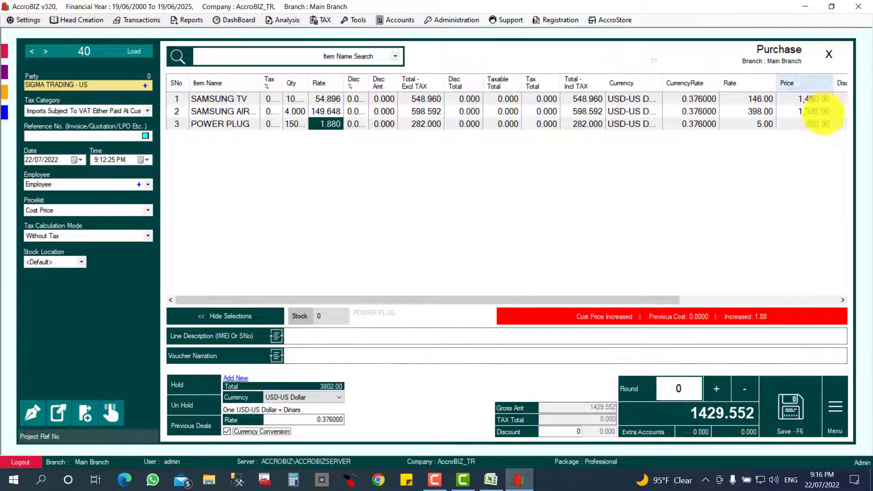
drag(577, 296, 763, 295)
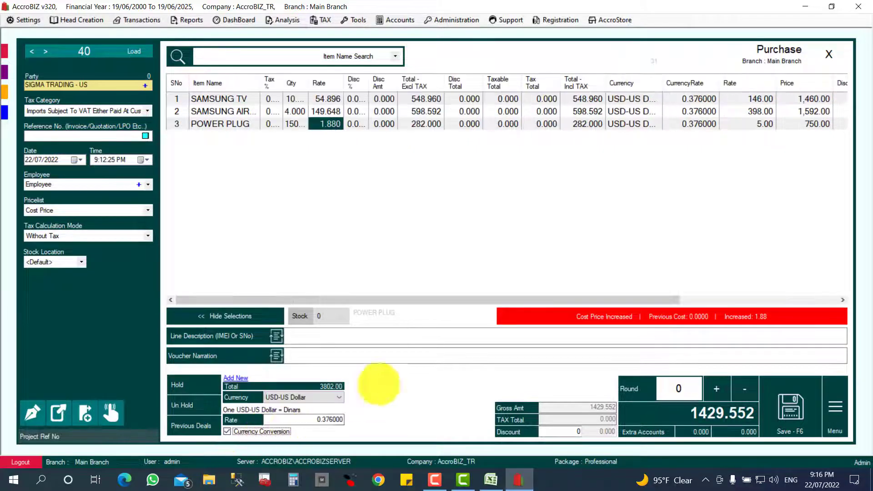
drag(449, 299, 206, 427)
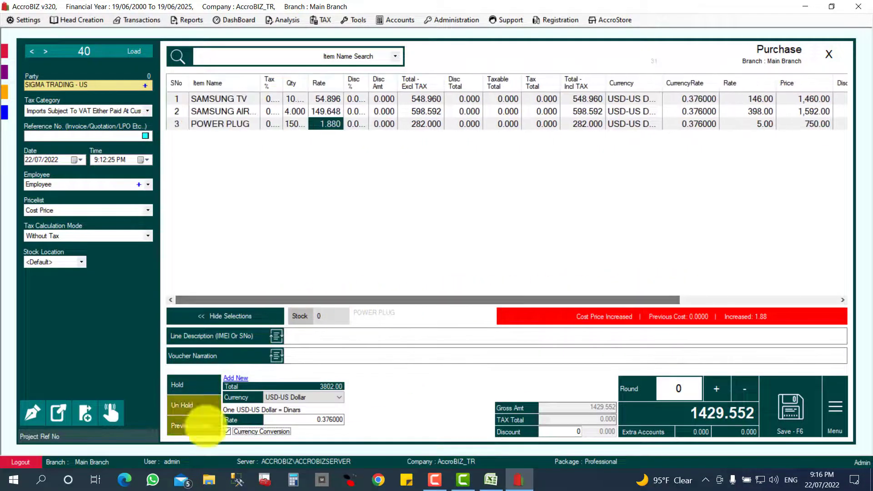
click(227, 431)
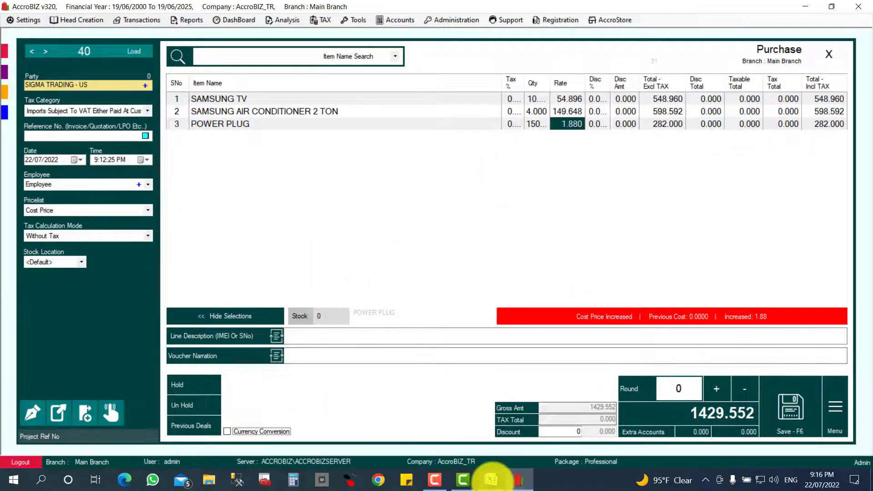
click(491, 479)
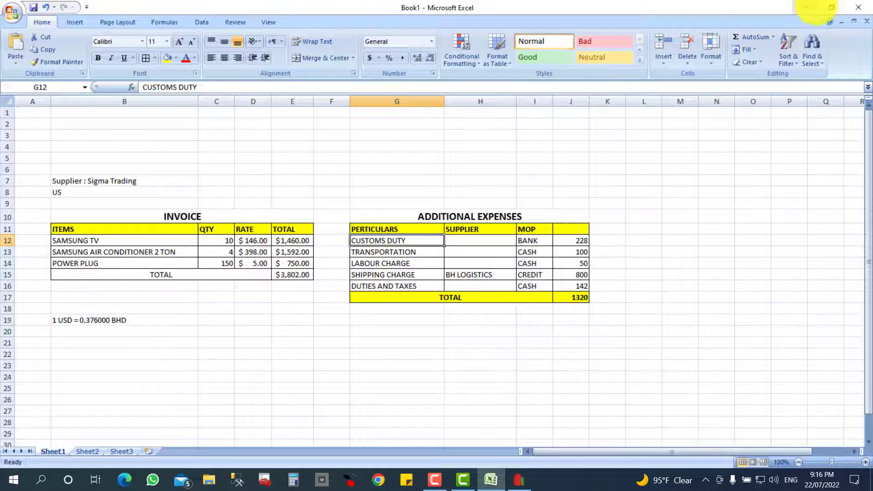
click(805, 8)
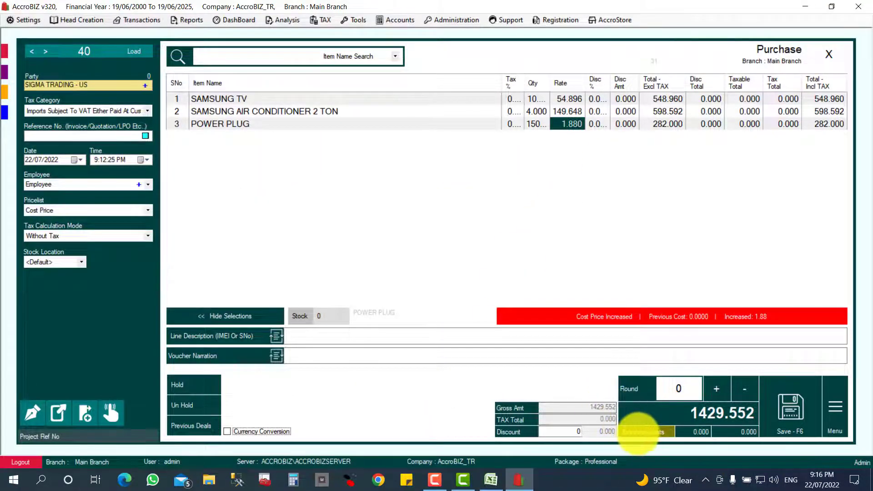
- Open Extra Accounts with credit ledger NATIONAL BANK and debit ledger CUSTOMS DUTY
click(641, 431)
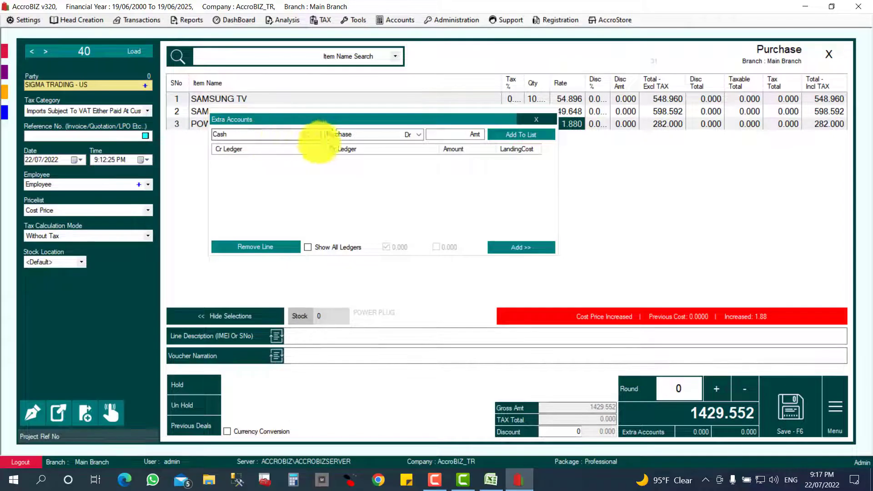
click(316, 133)
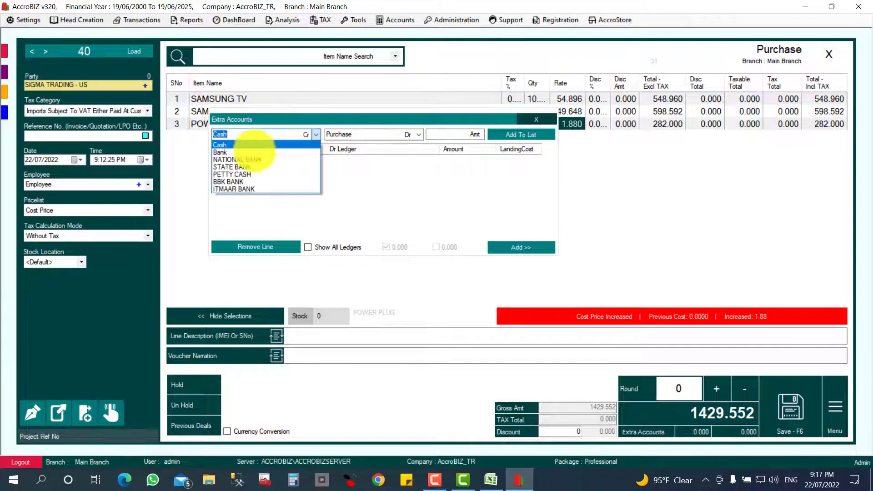
click(248, 160)
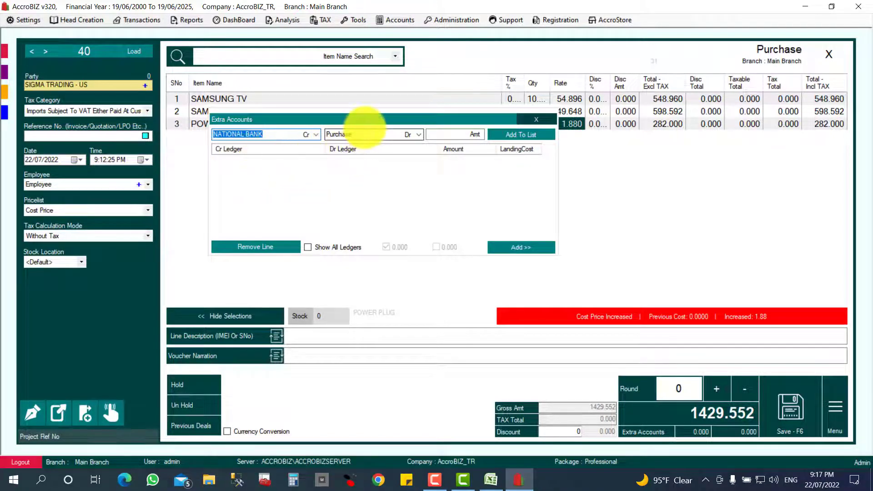
click(364, 134)
text(CUSTOMS DUTY)
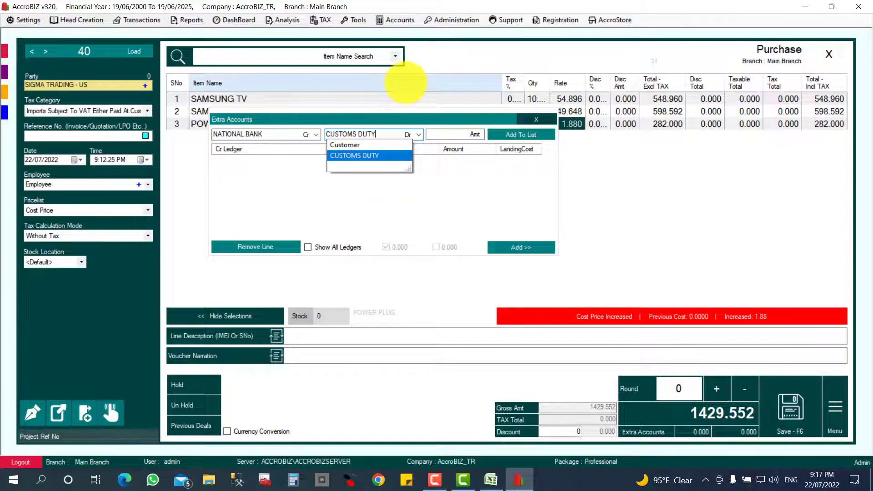
key(Return)
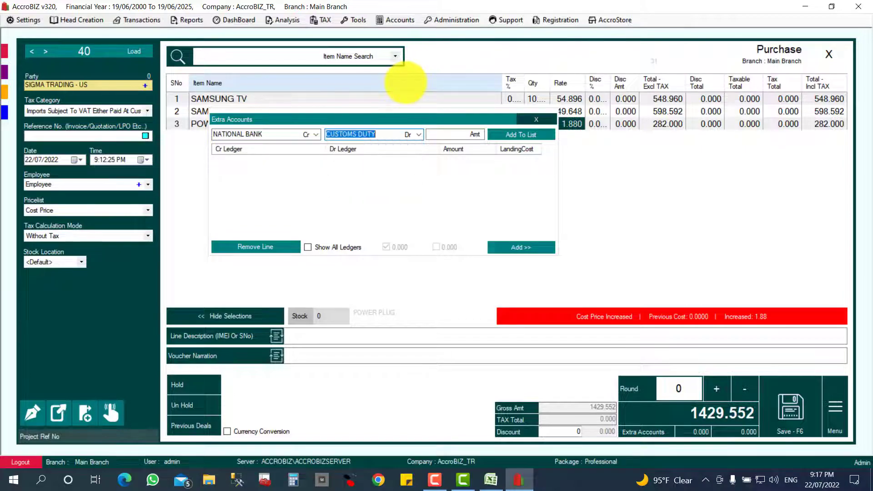
- Enter the 228 customs duty amount as landing cost and add it to the list
click(490, 480)
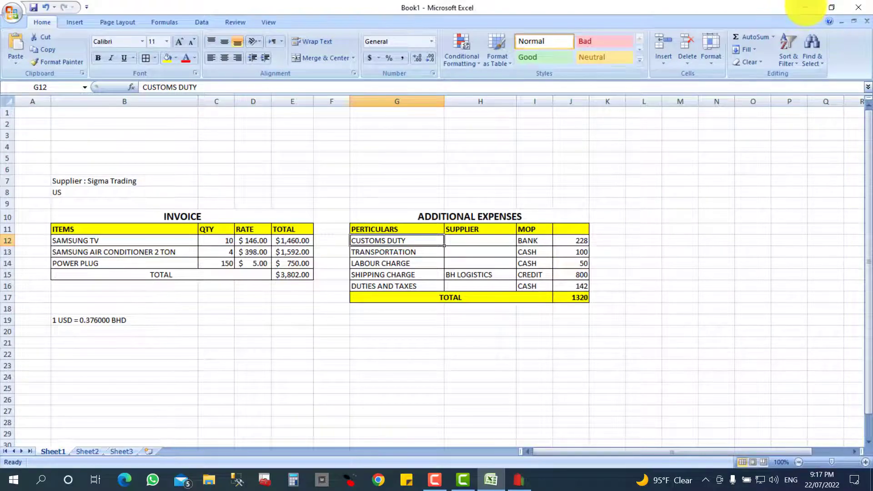
click(805, 7)
click(450, 135)
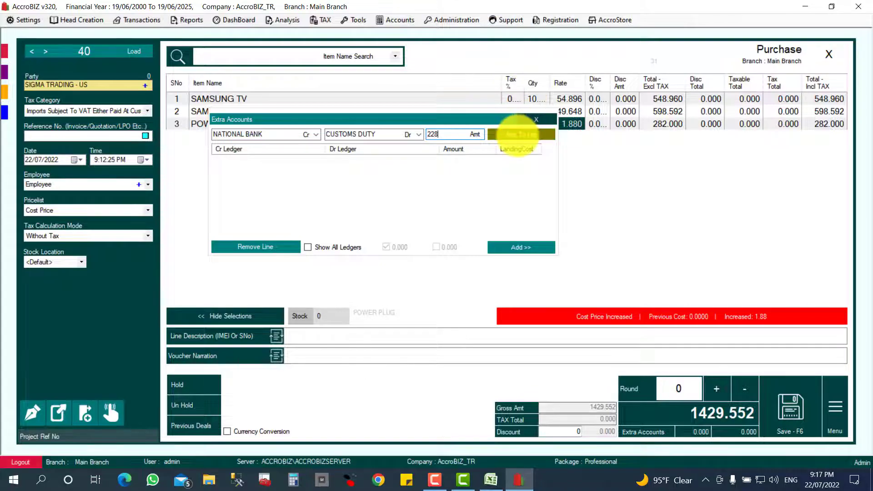
click(518, 134)
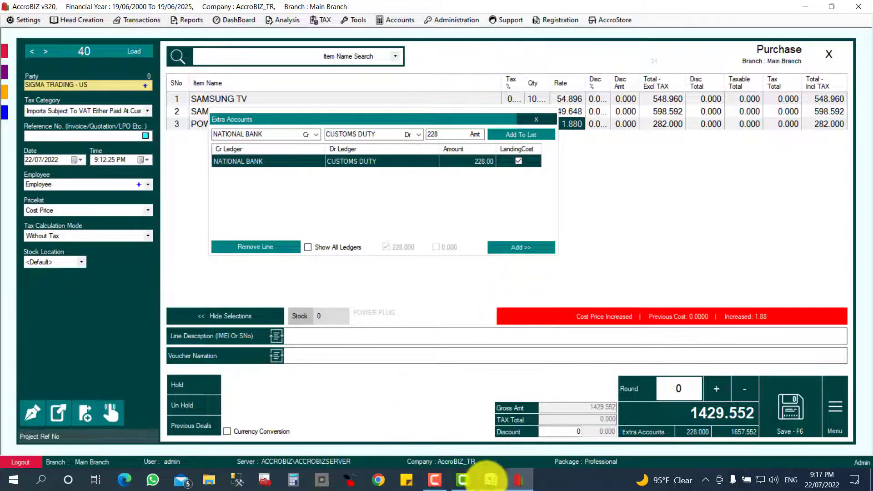
click(491, 480)
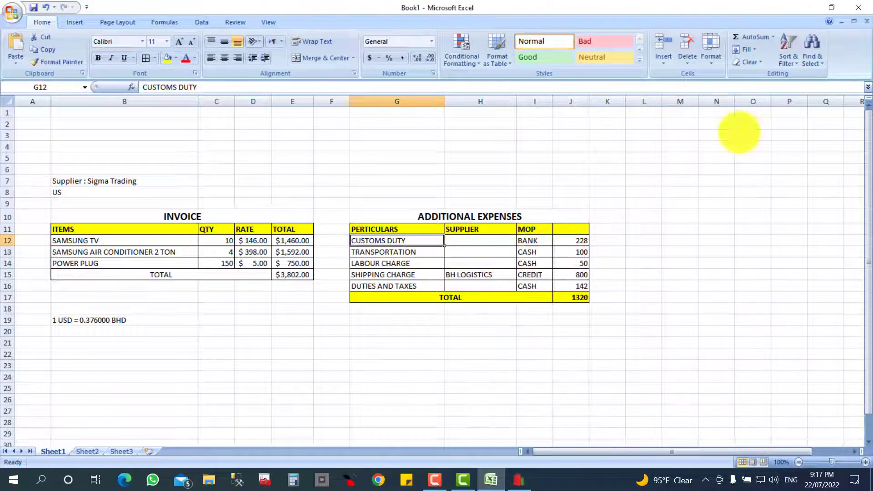
- Add a TRANSPORTATION landing-cost expense of 100 paid by Cash to the extra accounts
click(805, 7)
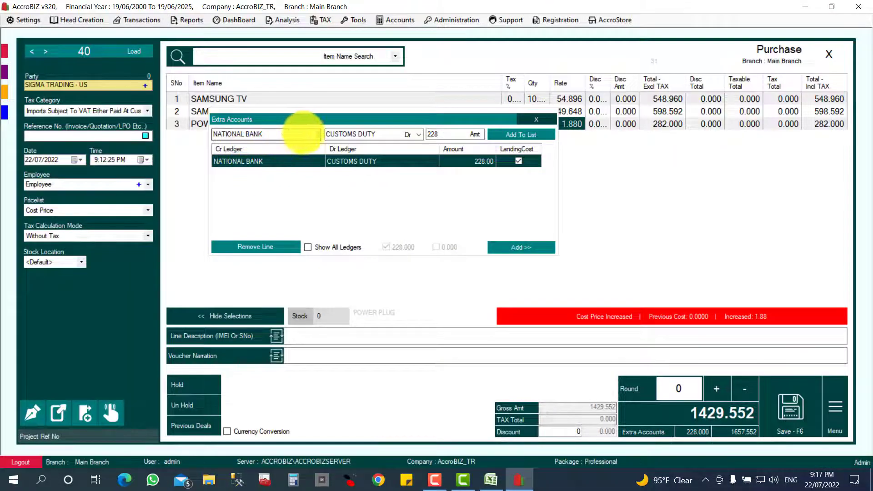
click(302, 133)
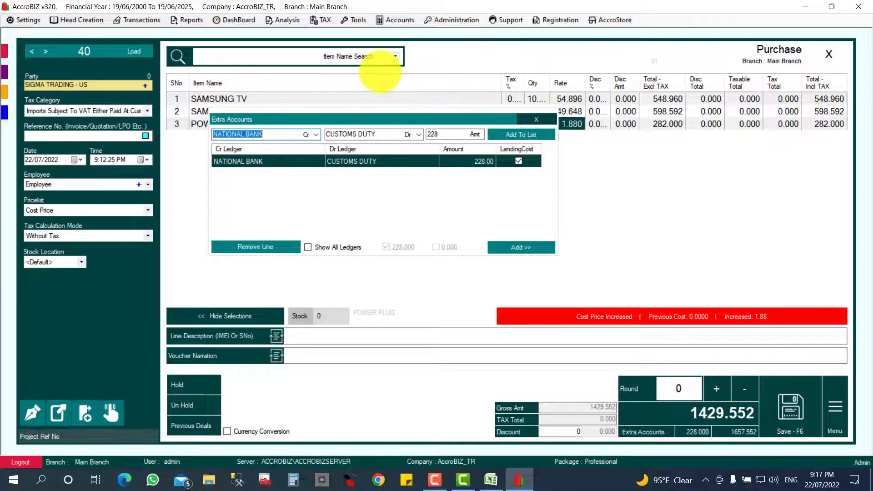
text(C)
text(TRANSPORTATION)
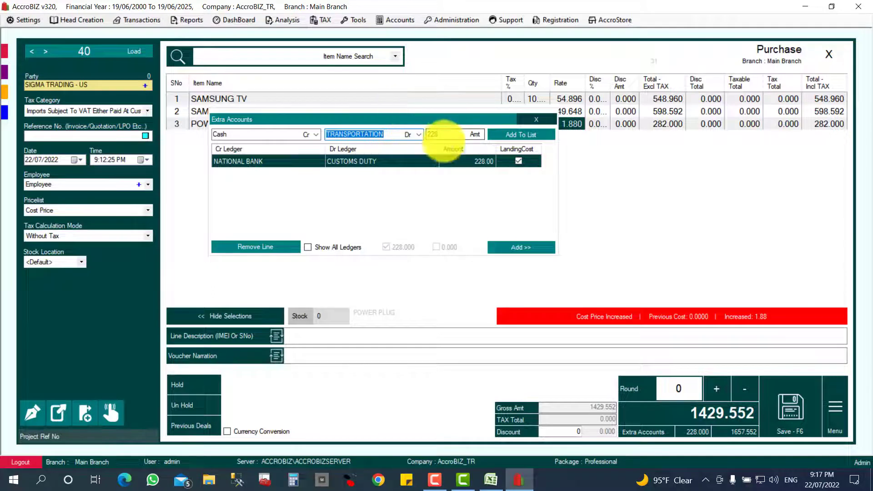
key(Tab)
text(100)
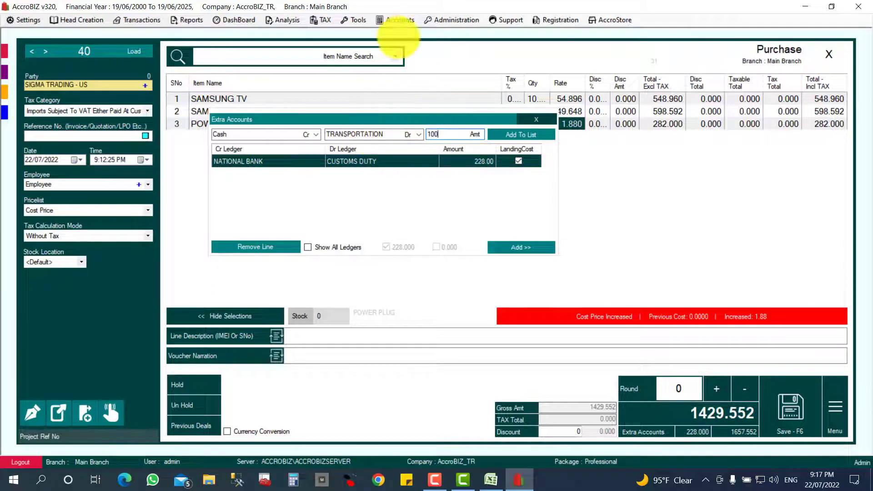
click(521, 134)
- Check the LABOUR CHARGE row in Excel, then add a LABOUR CHARGE expense of 50
click(491, 480)
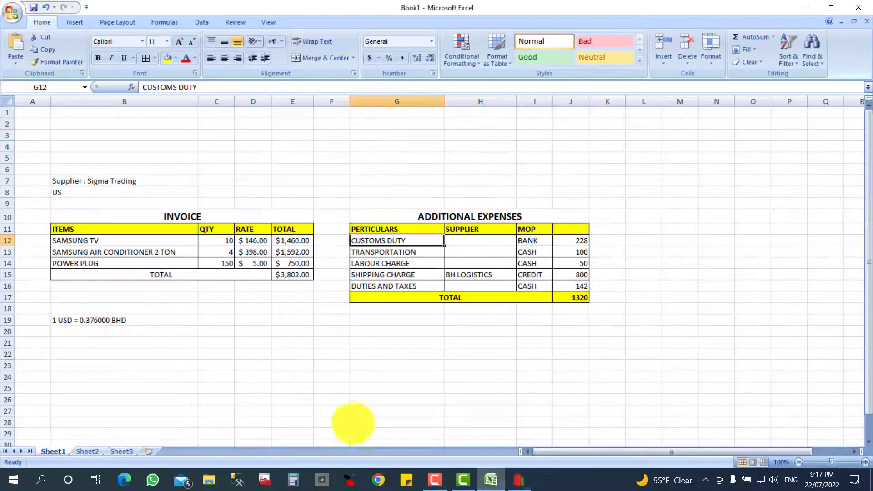
click(378, 263)
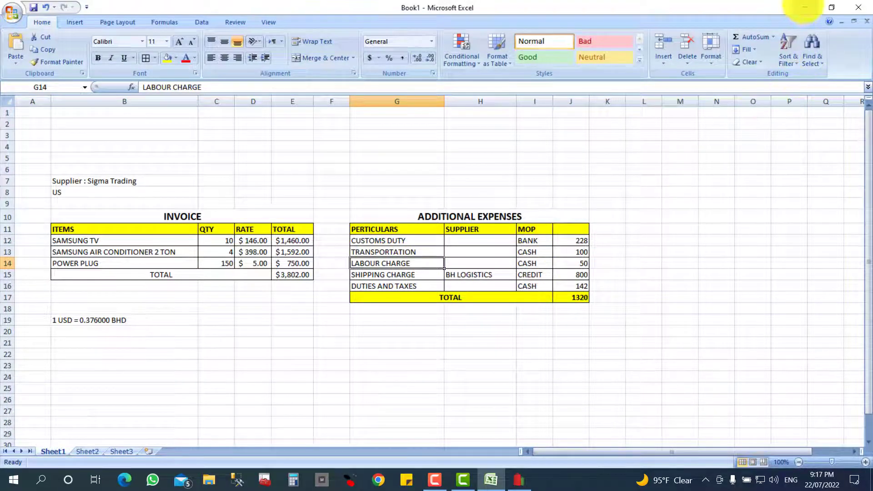
click(804, 8)
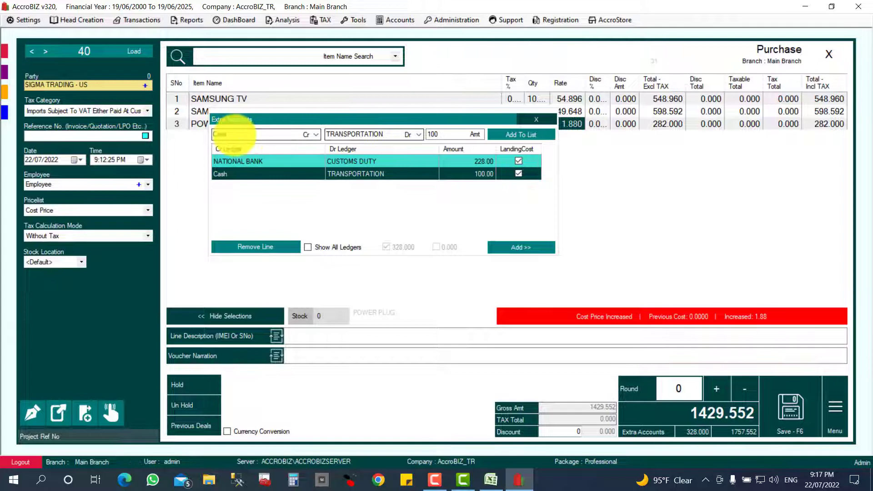
click(389, 133)
text(LABOUR CHARGE)
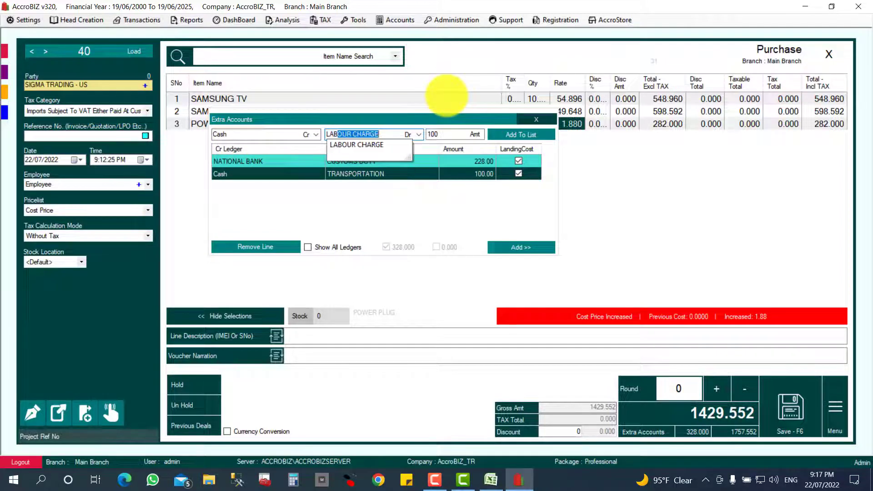
key(Return)
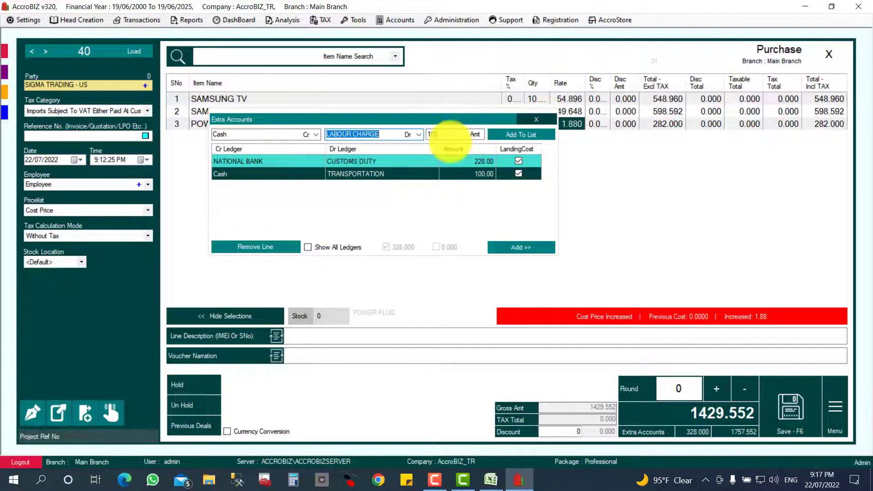
key(Tab)
text(5)
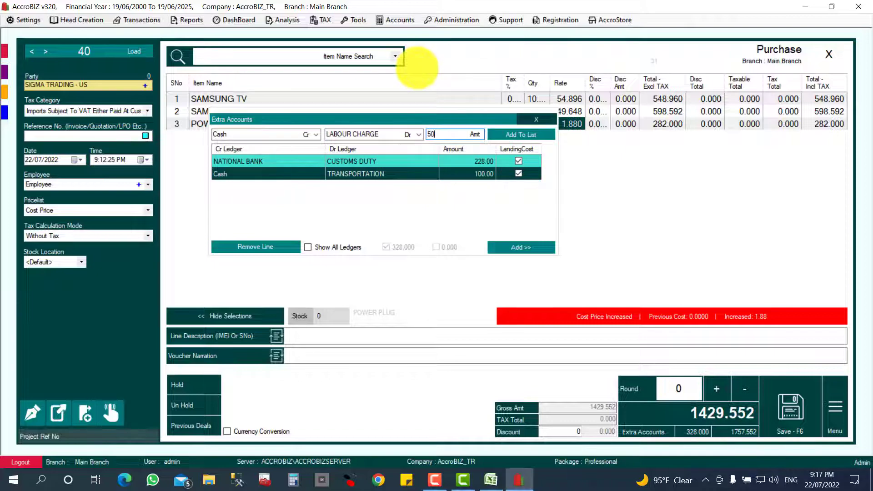
text(0)
click(521, 135)
click(491, 480)
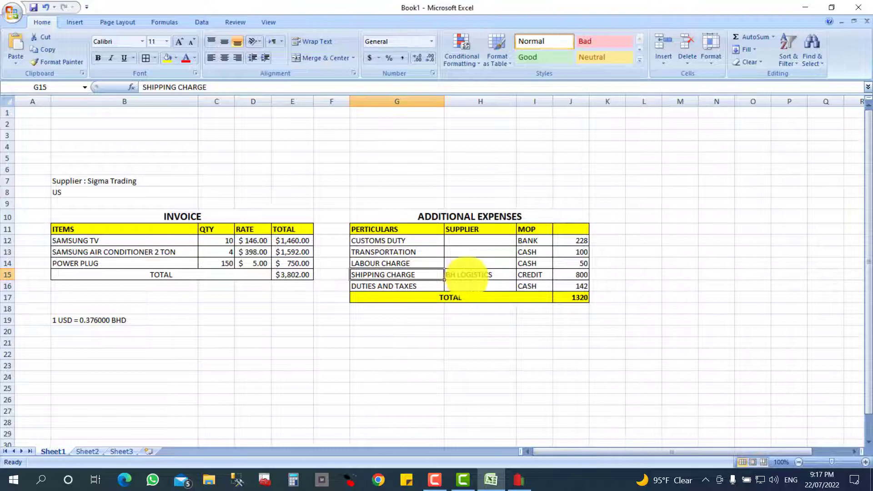
click(469, 274)
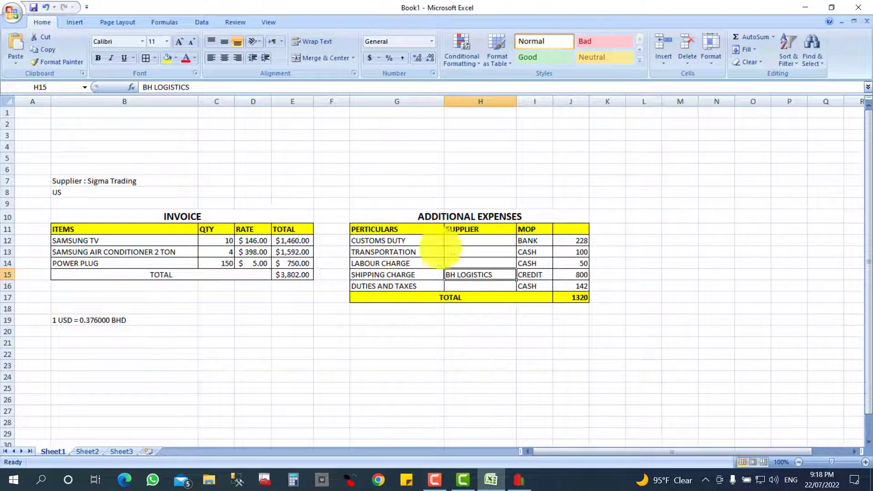
click(804, 8)
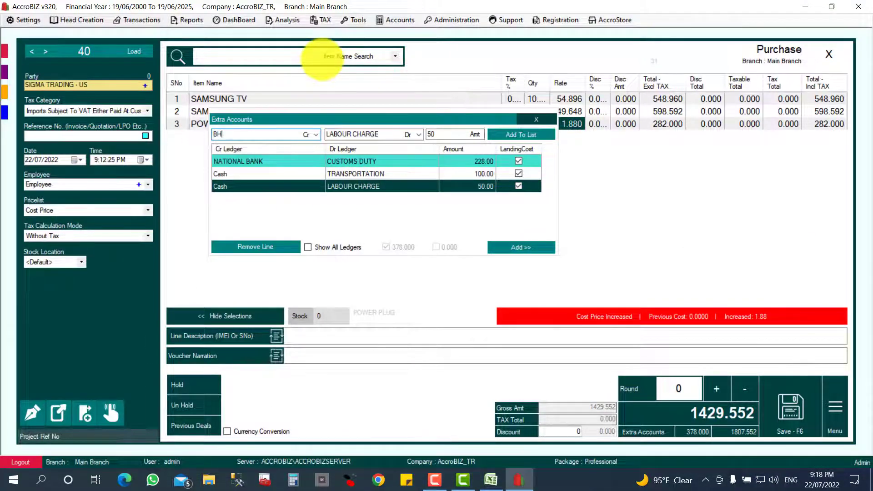
- Set the credit ledger to BH LOGISTICS, listing all ledgers instead of only cash and banks
key(BackSpace)
key(BackSpace)
click(318, 135)
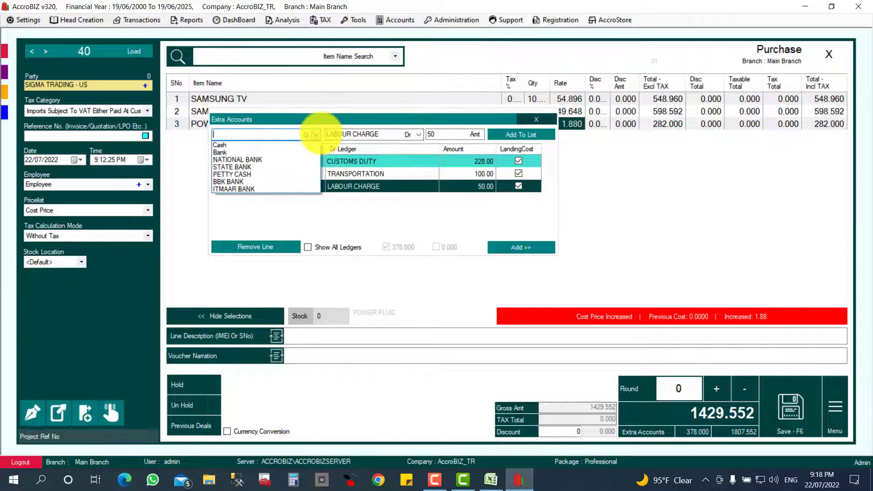
click(316, 134)
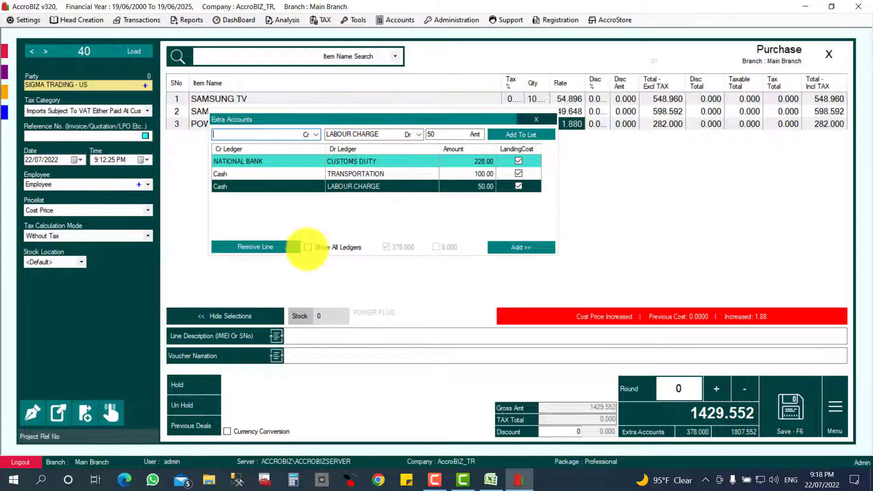
click(308, 247)
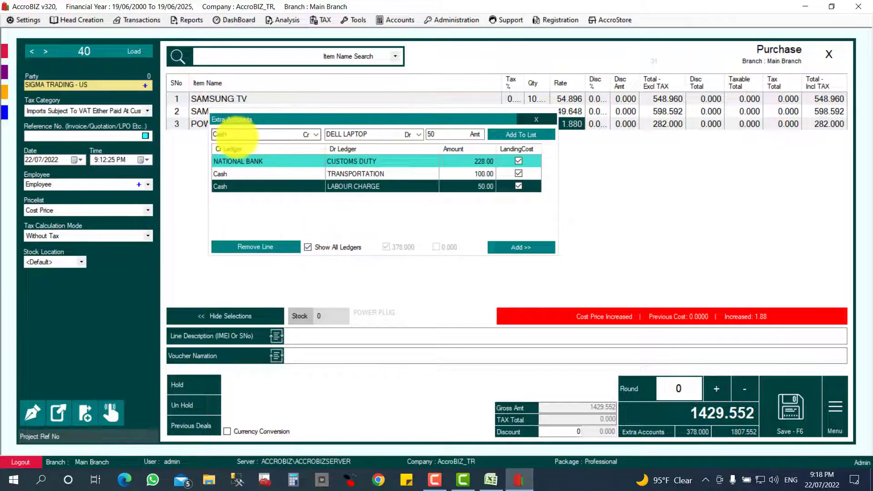
text(BH LOGISTICS)
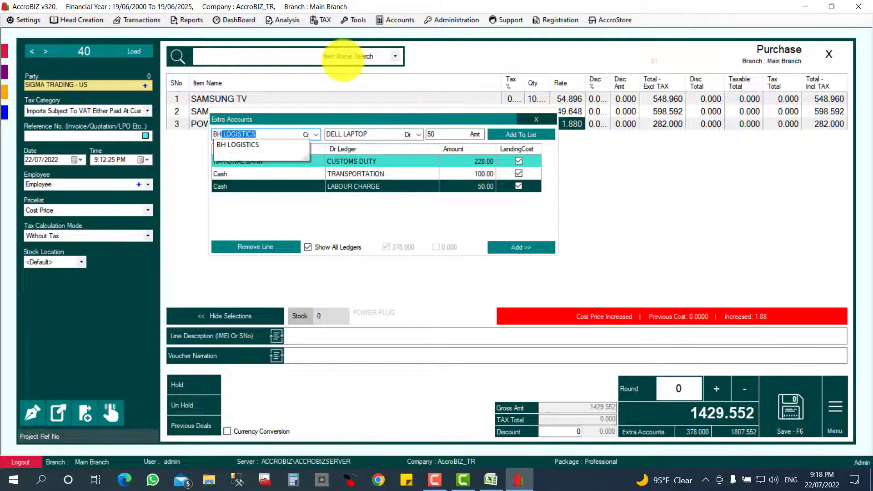
key(Return)
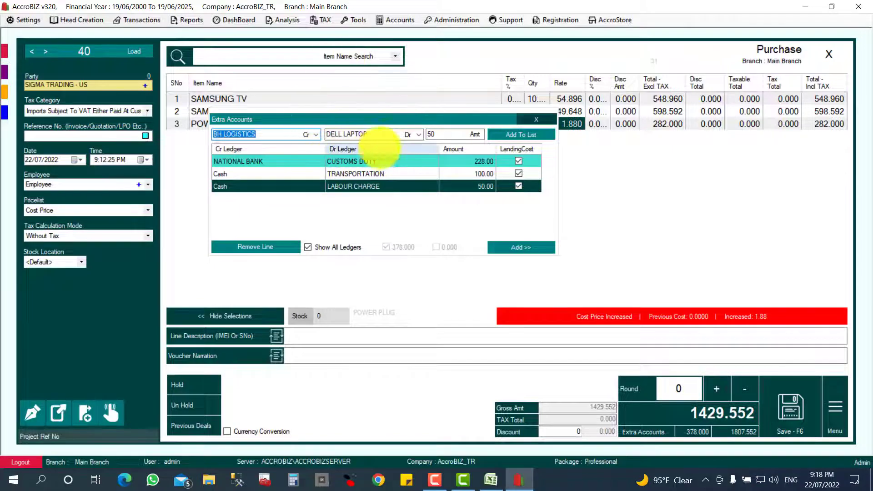
- Set the debit ledger to SHIPPING CHARGE, enter amount 800 and add it to the list
click(370, 133)
text(SHIPPING CHARGE)
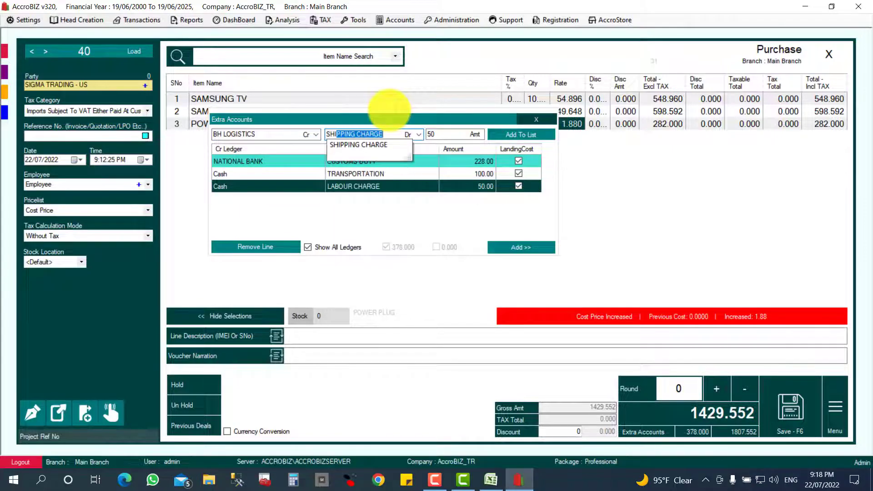
key(Return)
click(491, 480)
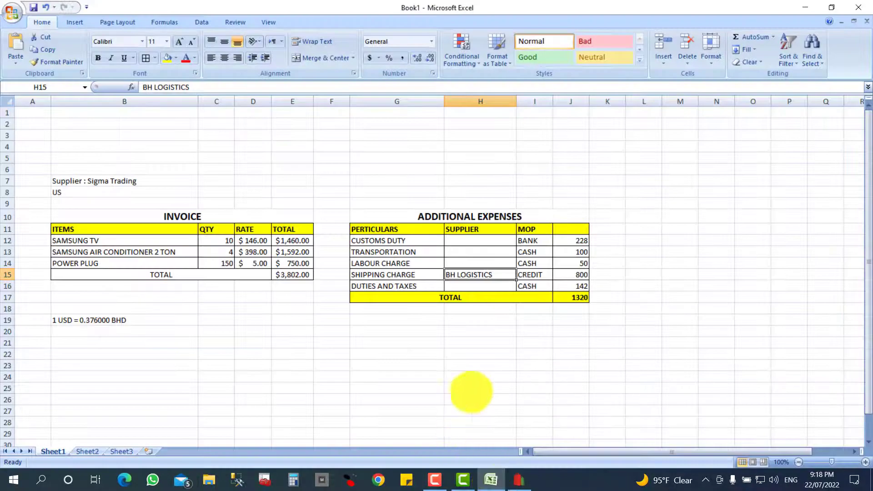
click(805, 7)
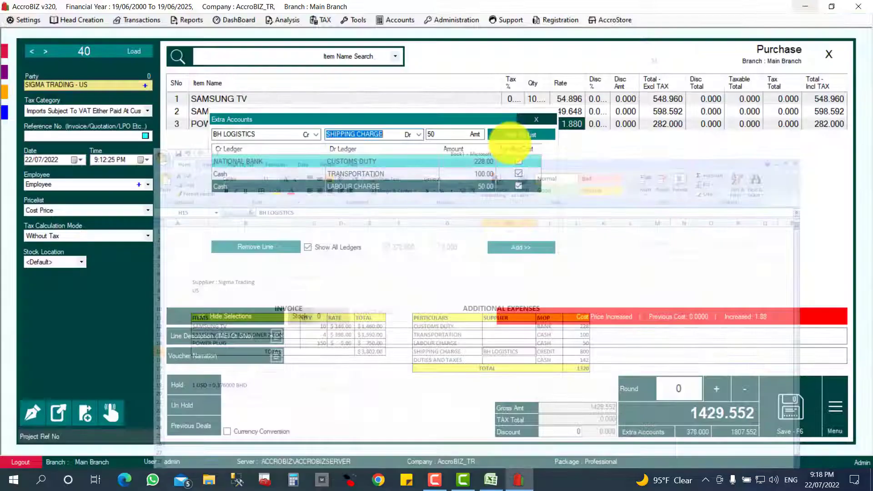
click(443, 134)
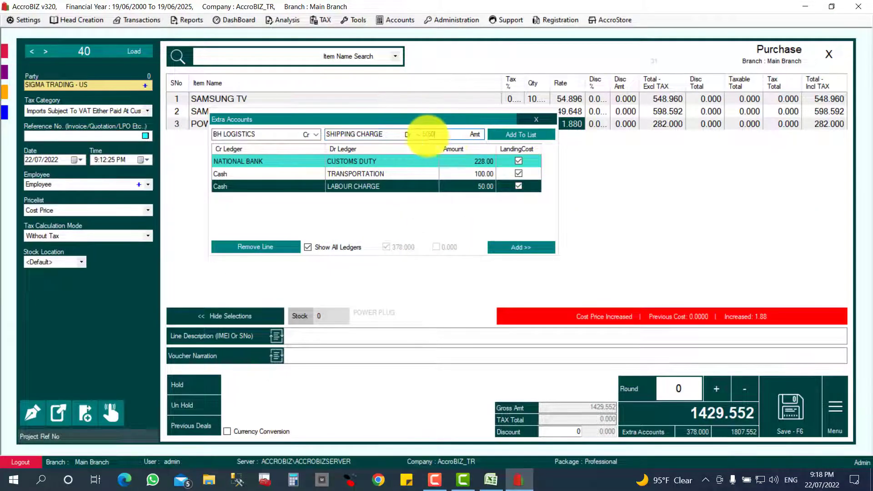
text(800)
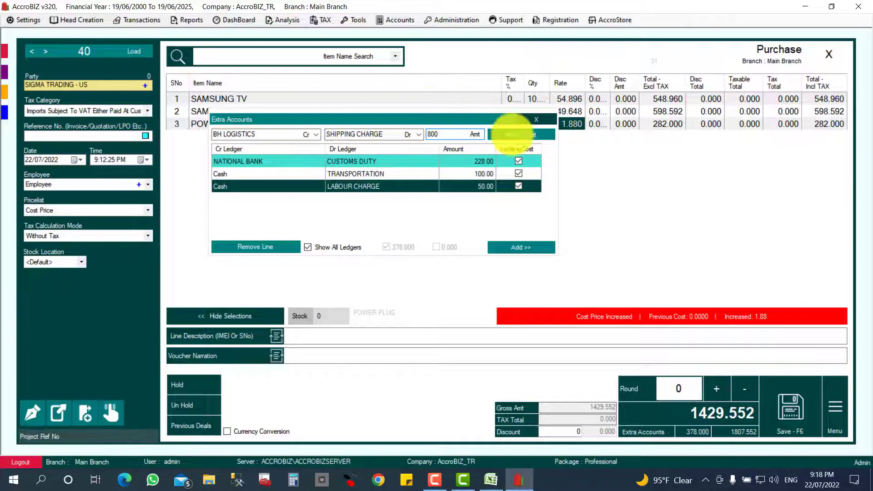
click(518, 135)
click(491, 480)
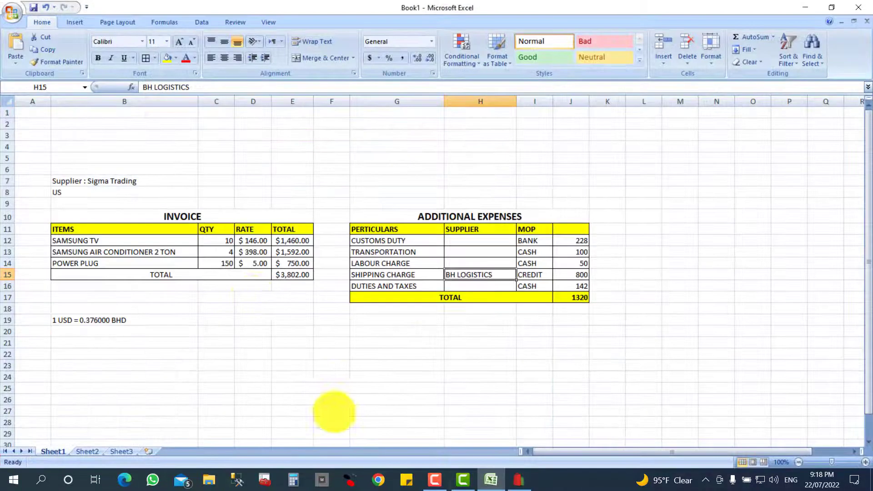
- Add a Cash-credited DUTY AND TAXES expense of 142, verified against the Excel sheet
click(402, 286)
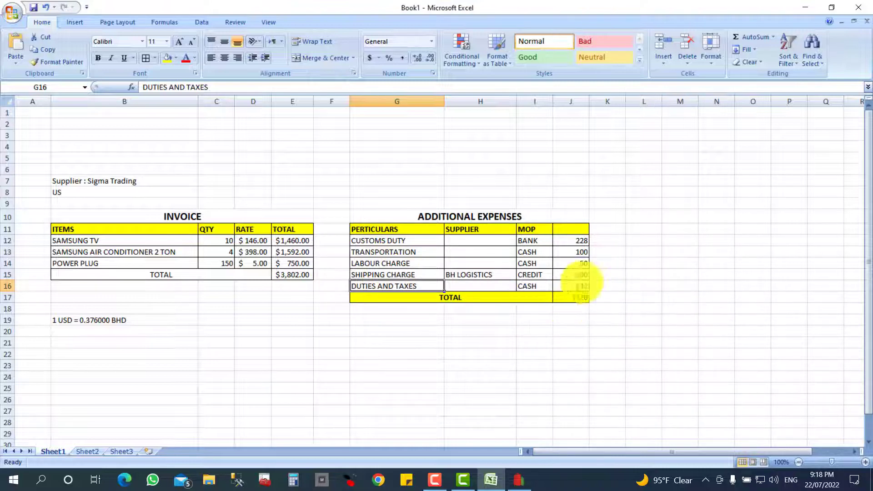
click(805, 8)
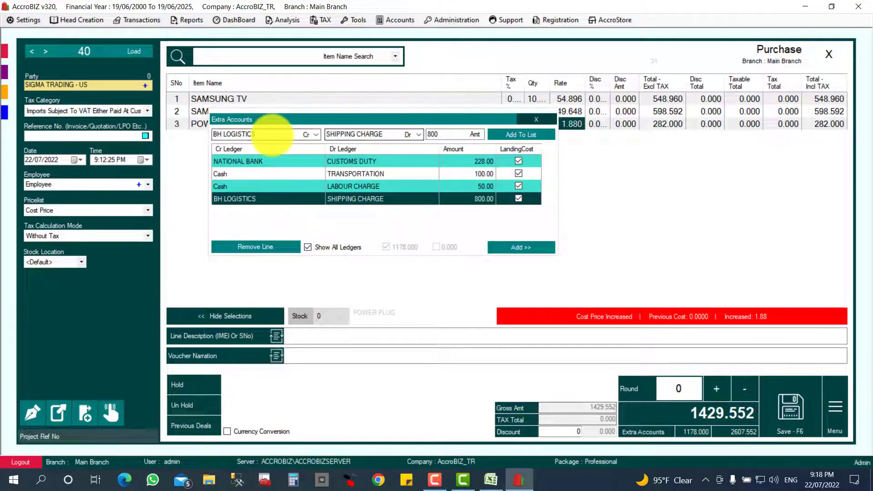
click(219, 133)
text(CA)
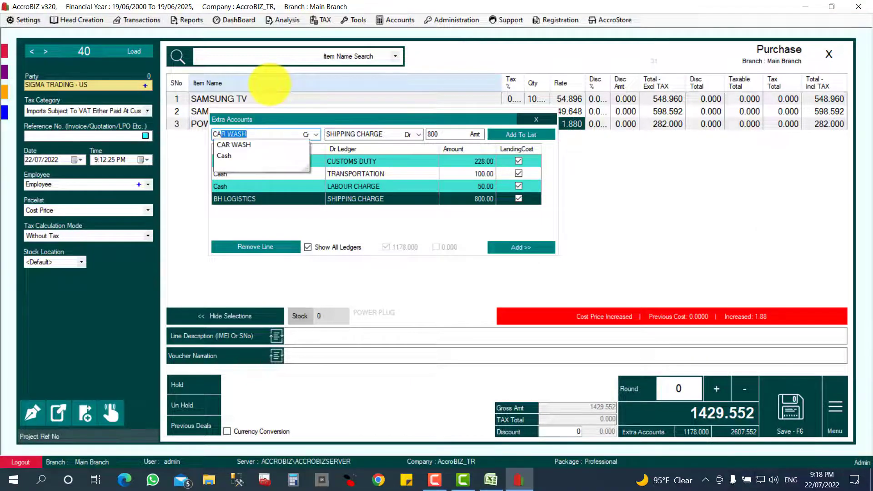
text(sh)
key(Return)
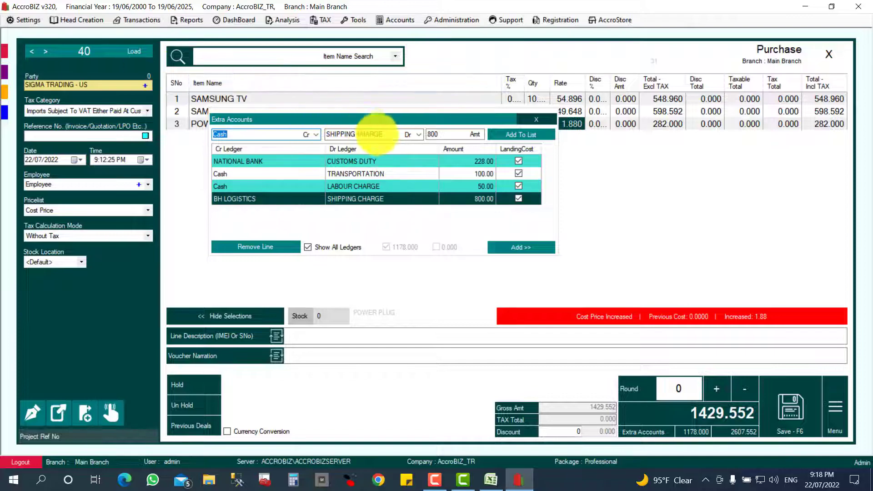
text(DUTY AND TAXES)
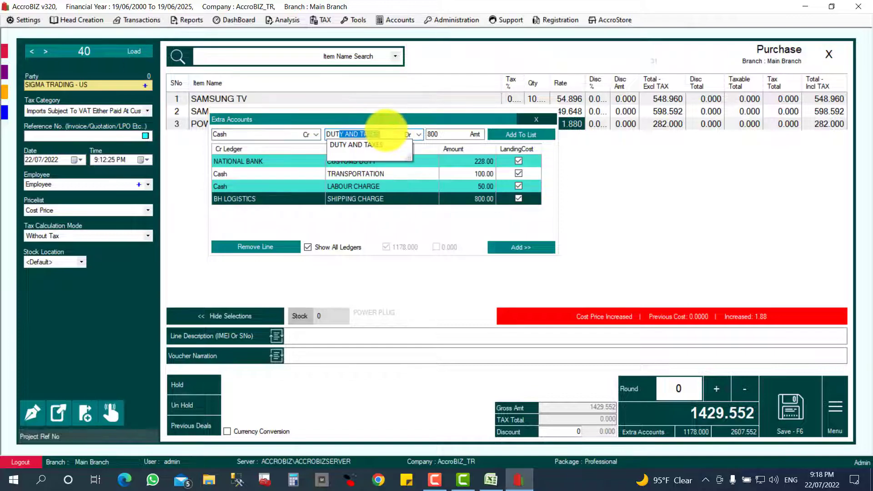
key(Return)
click(491, 479)
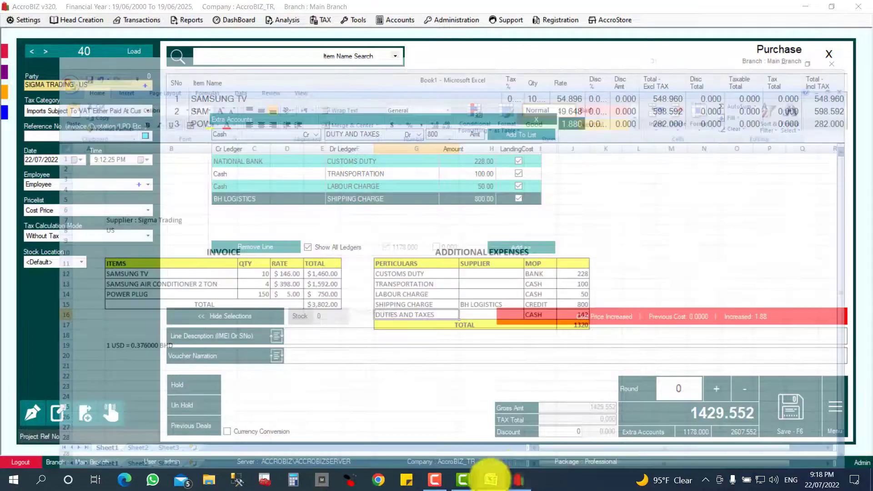
click(805, 7)
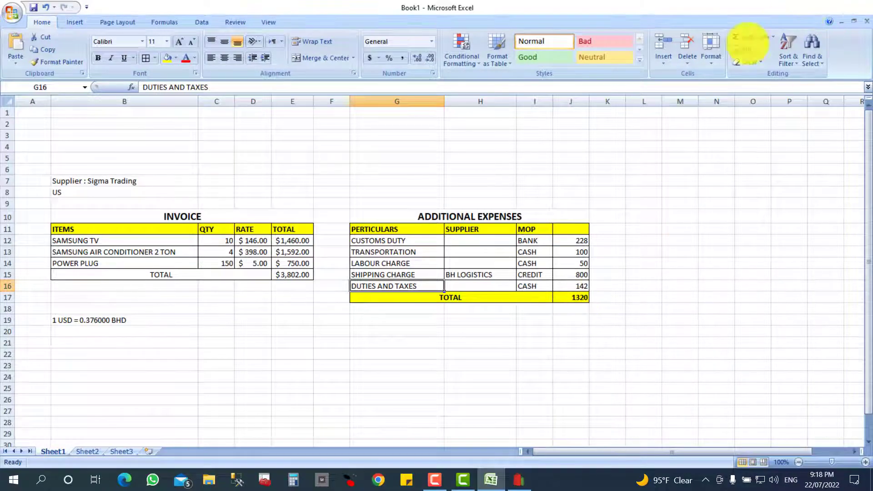
key(Tab)
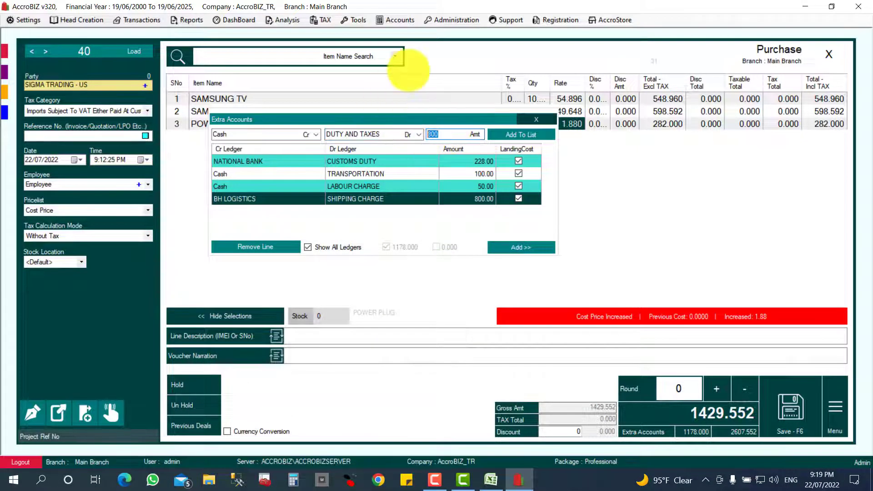
click(519, 134)
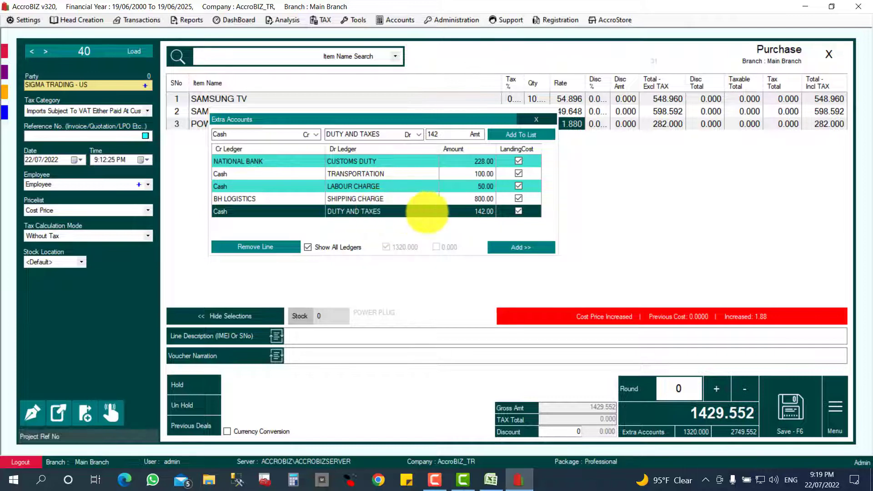
- Untick LandingCost on the Cash / DUTY AND TAXES 142.00 row
click(518, 212)
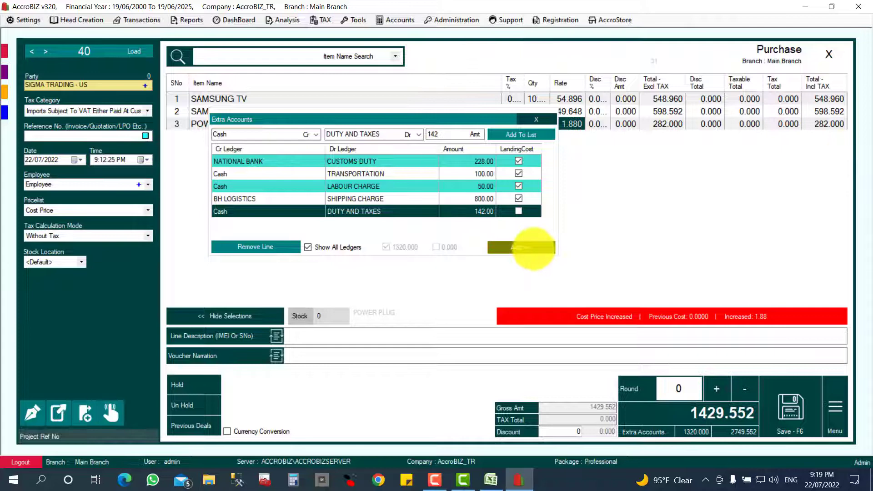
- Apply the extra expenses, check the first item's LandingCost value, and reopen Extra Accounts
click(534, 248)
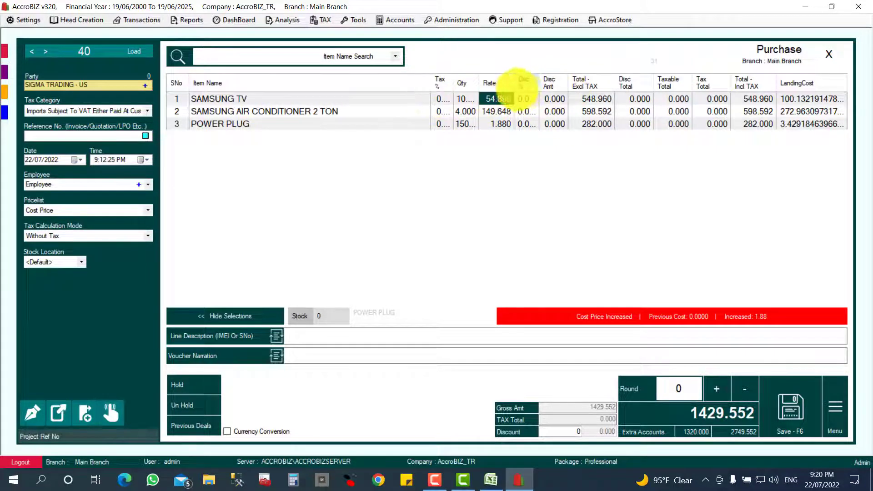
click(794, 98)
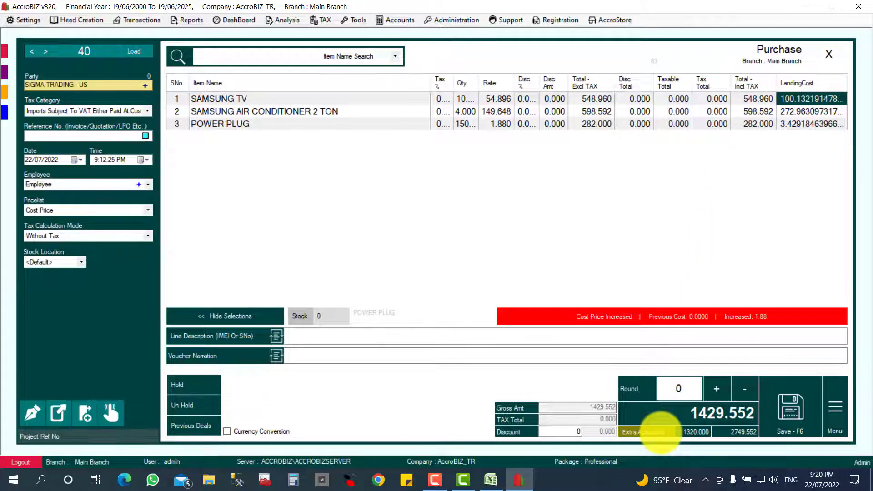
click(661, 431)
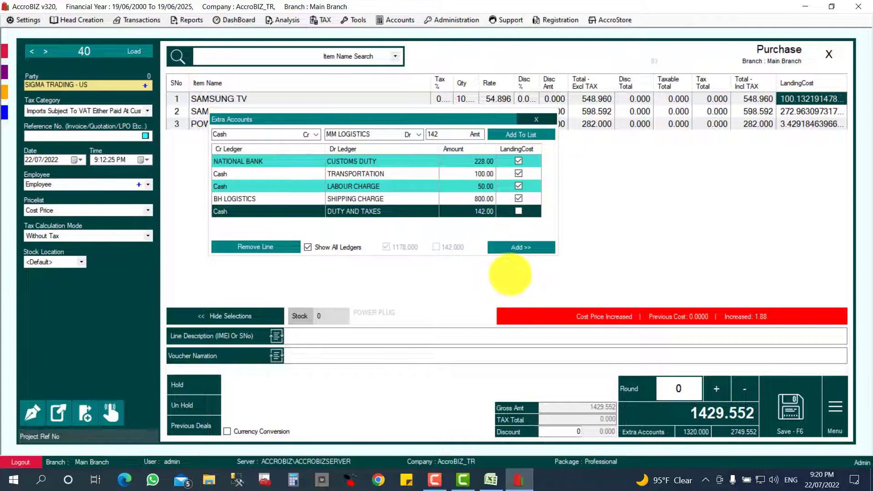
click(520, 246)
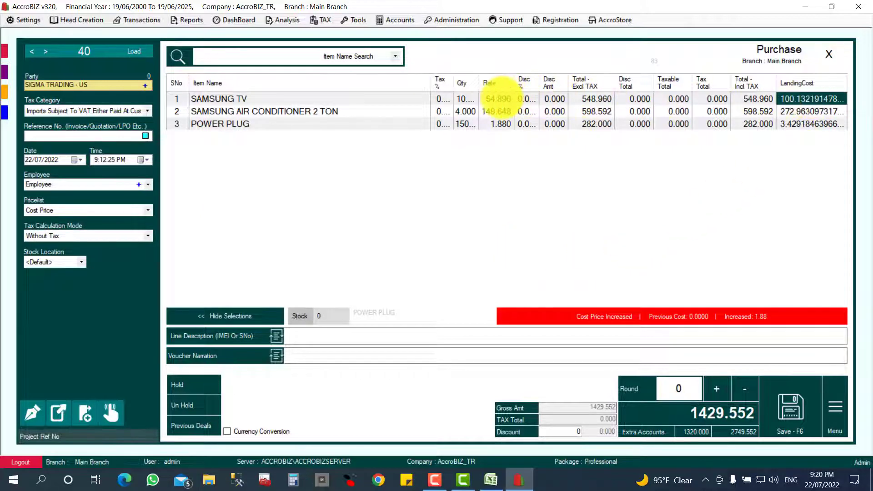
click(497, 98)
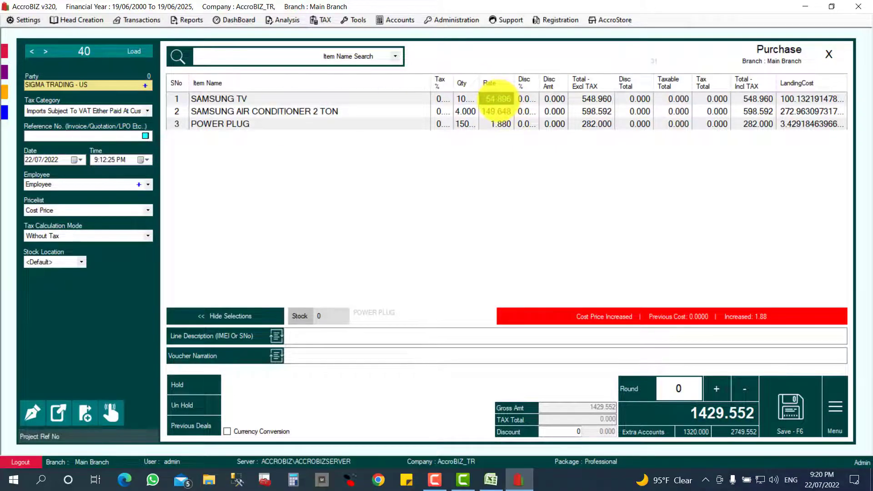
click(799, 98)
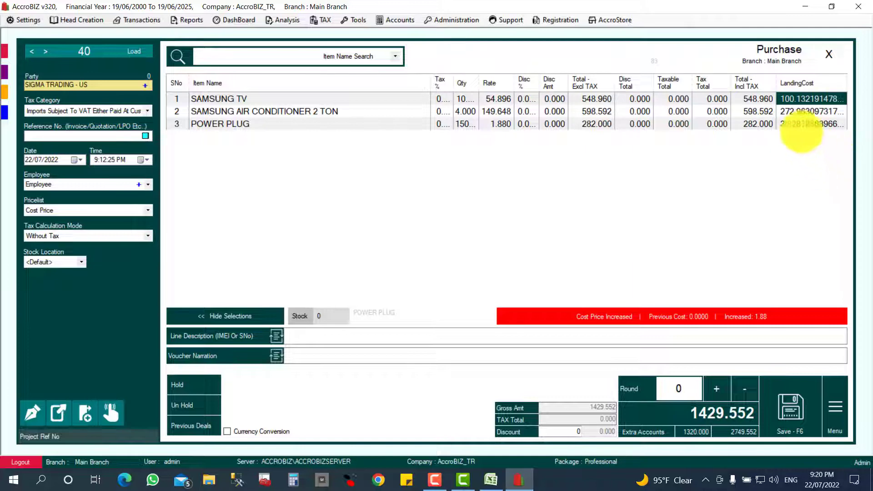
click(466, 112)
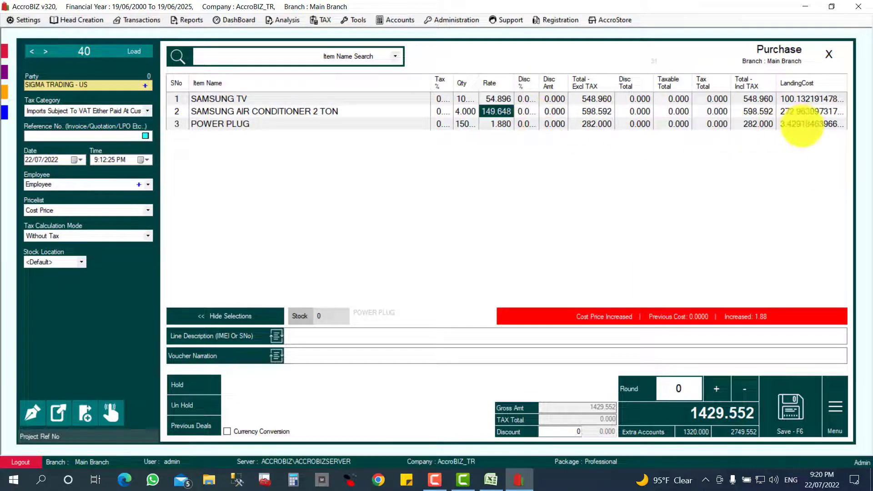
click(800, 112)
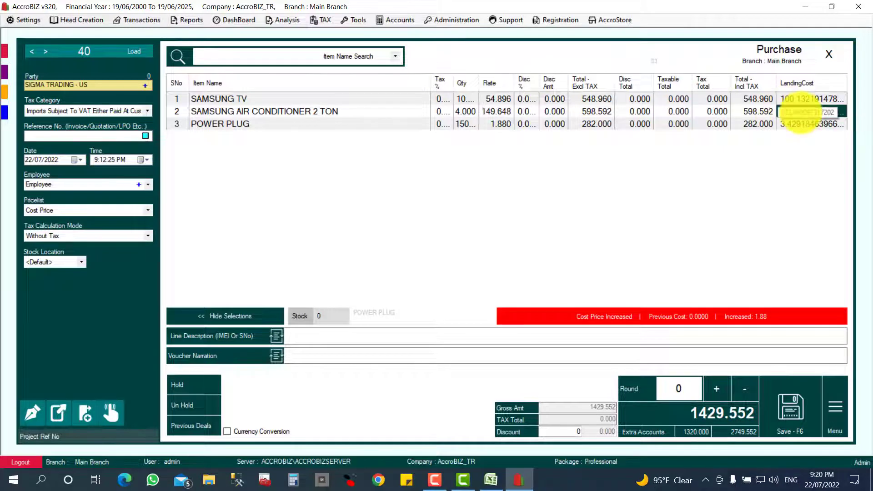
click(504, 124)
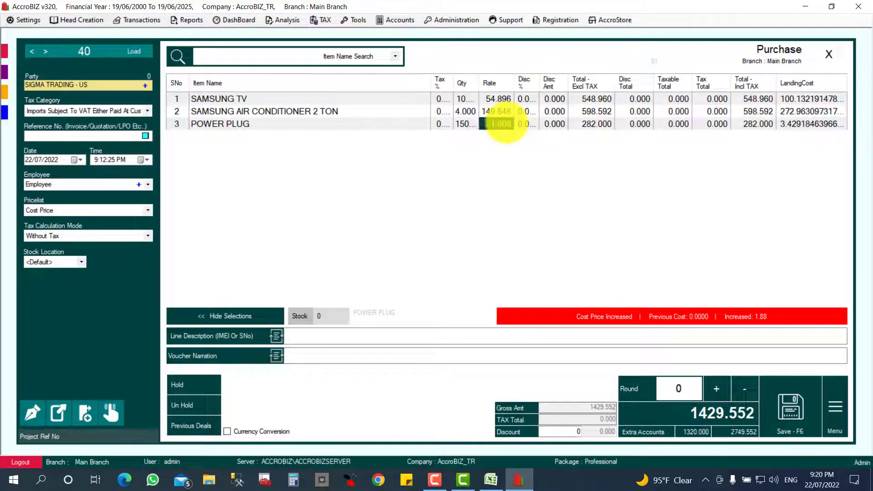
click(795, 125)
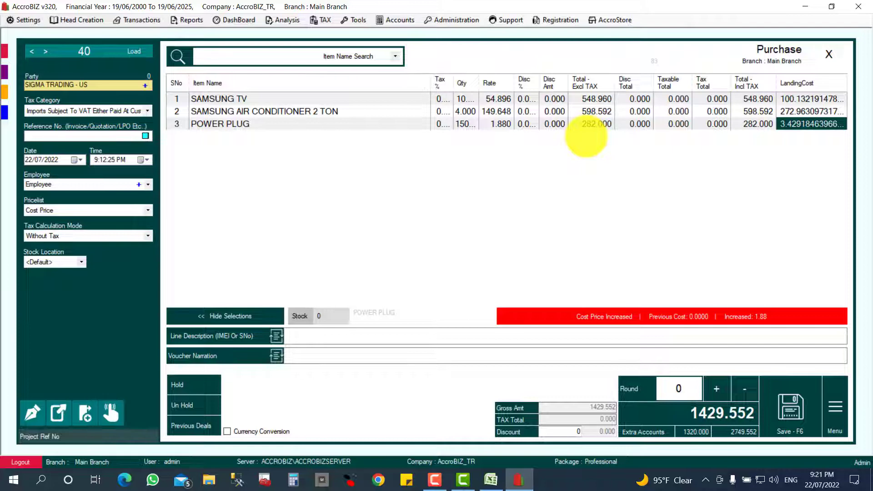
drag(497, 98, 492, 159)
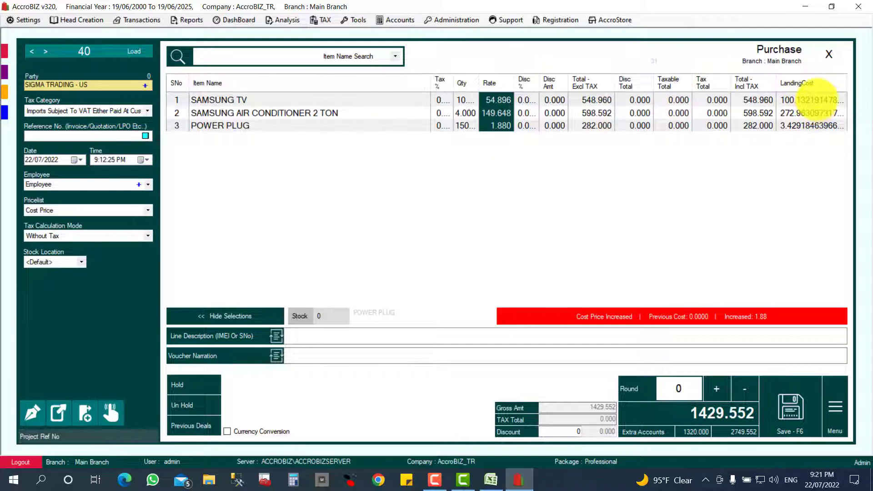
drag(813, 99, 794, 173)
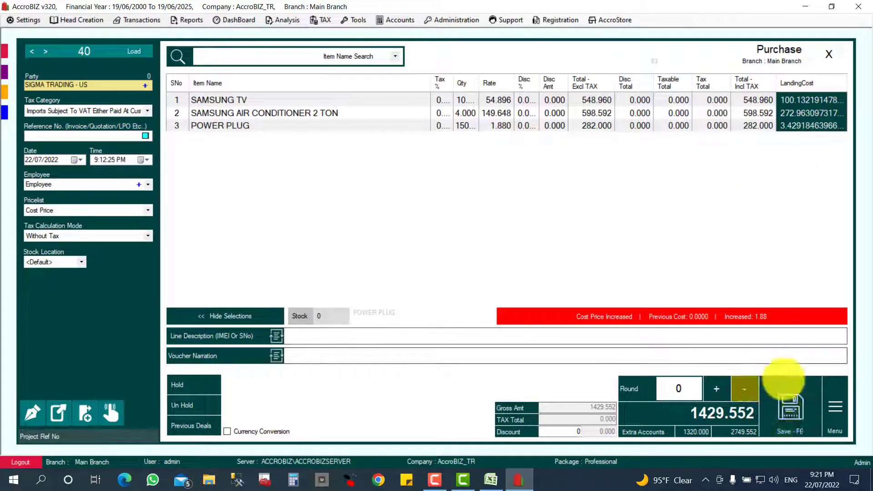
- Use Save - F6 to bring up the Mode Of Payment dialog for voucher 40
click(791, 405)
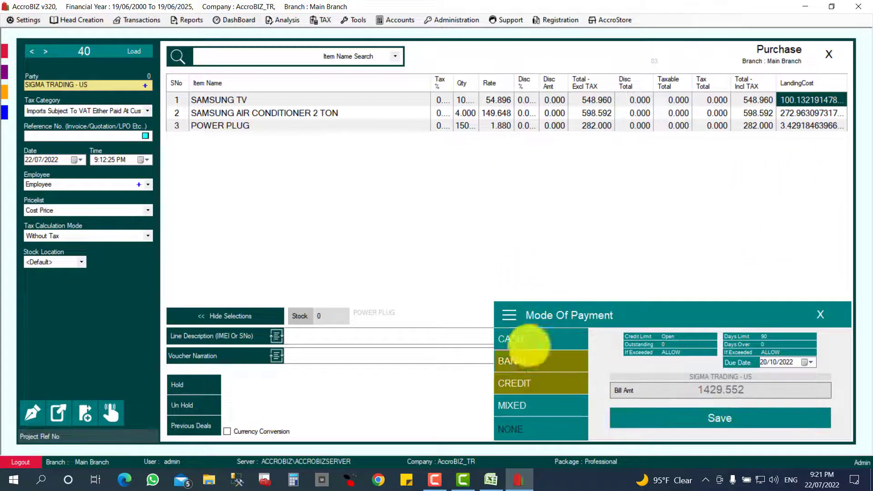